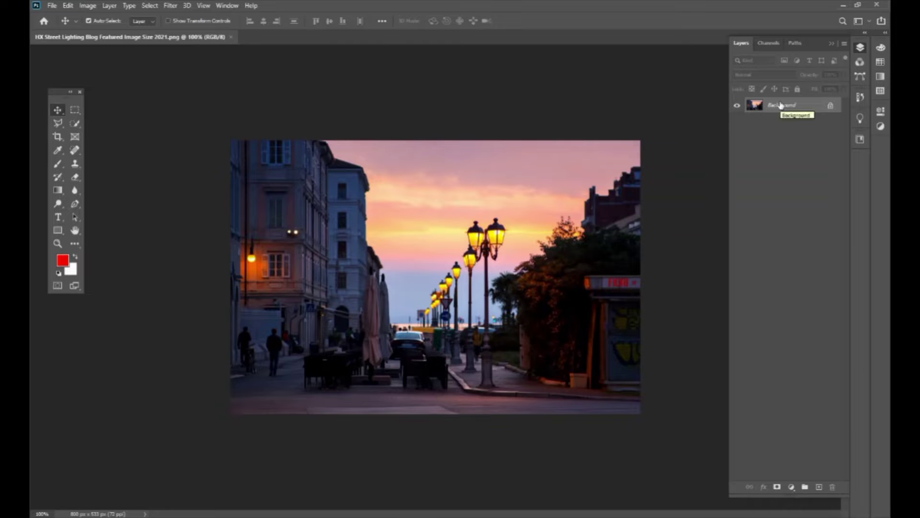
Step: Duplicate the Background onto Layer 1 and toggle its visibility off and on to compare
key(ctrl+j)
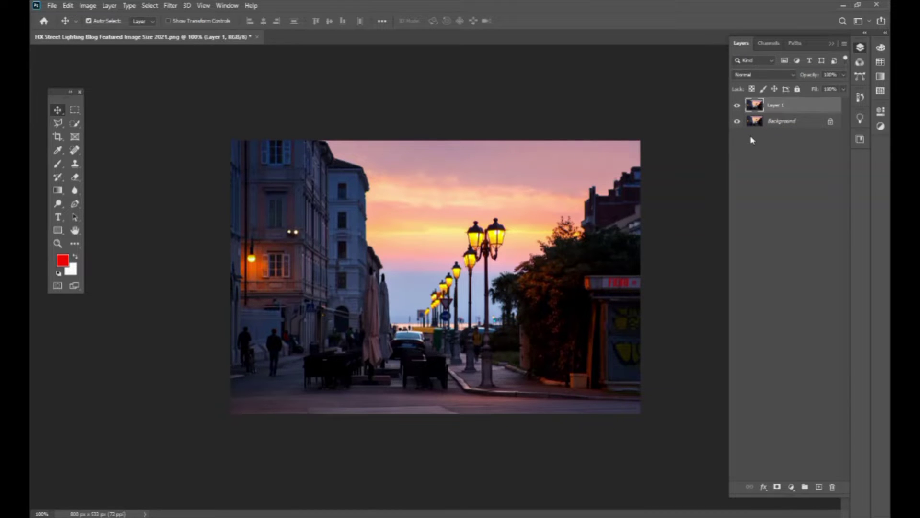
click(737, 106)
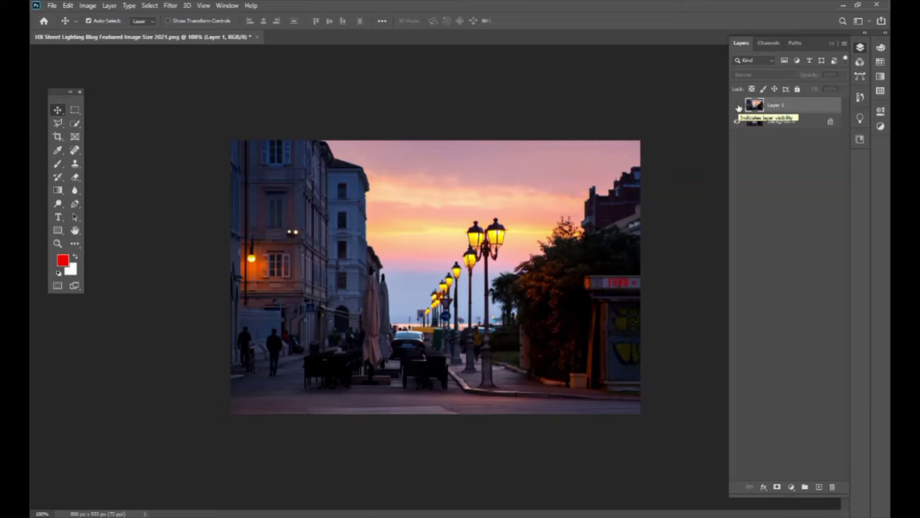
click(738, 106)
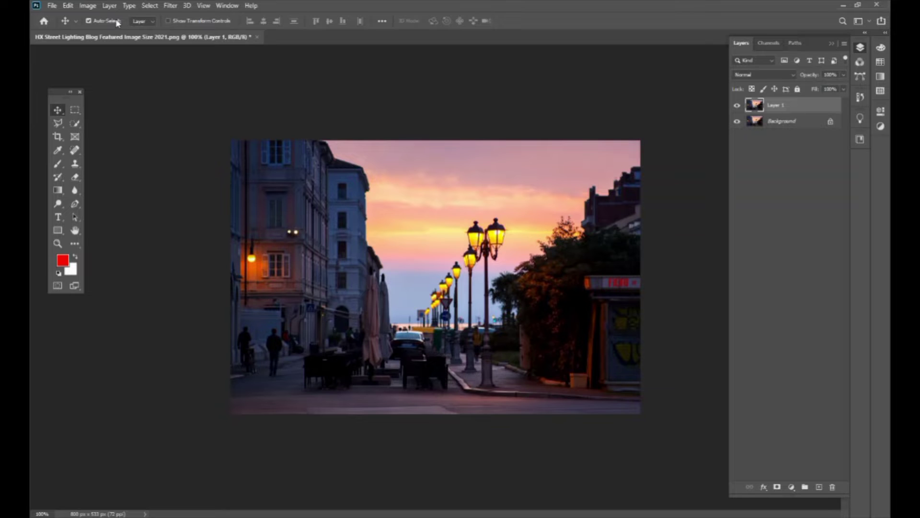
click(91, 7)
mouse_move(105, 31)
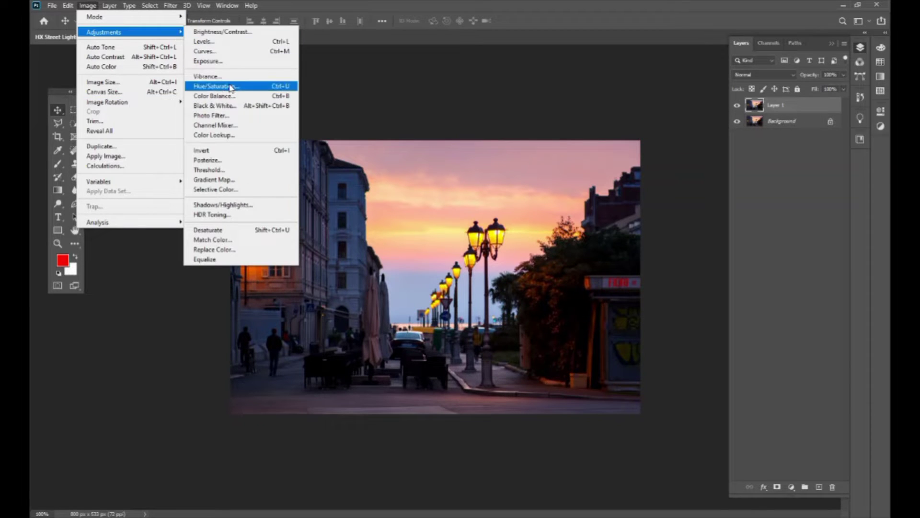
Step: Raise Layer 1's saturation to +100 with Hue/Saturation and apply it
click(233, 87)
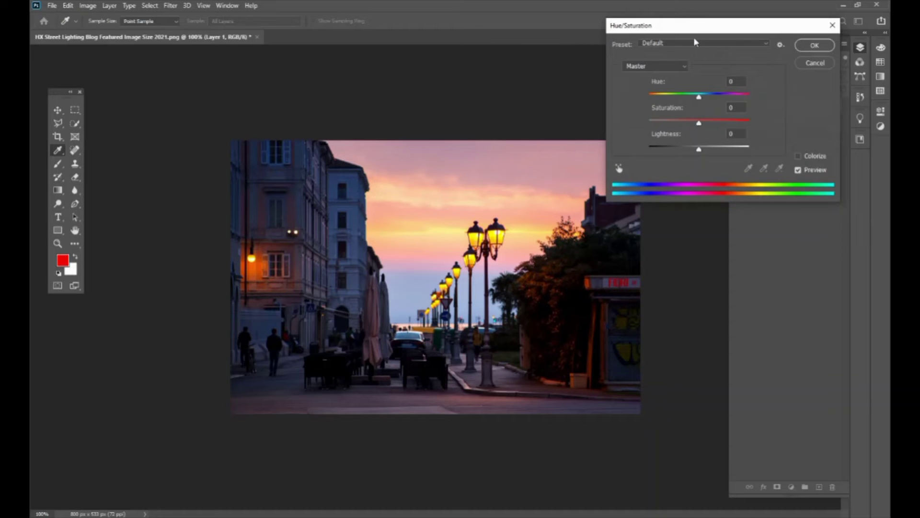
drag(699, 28, 663, 32)
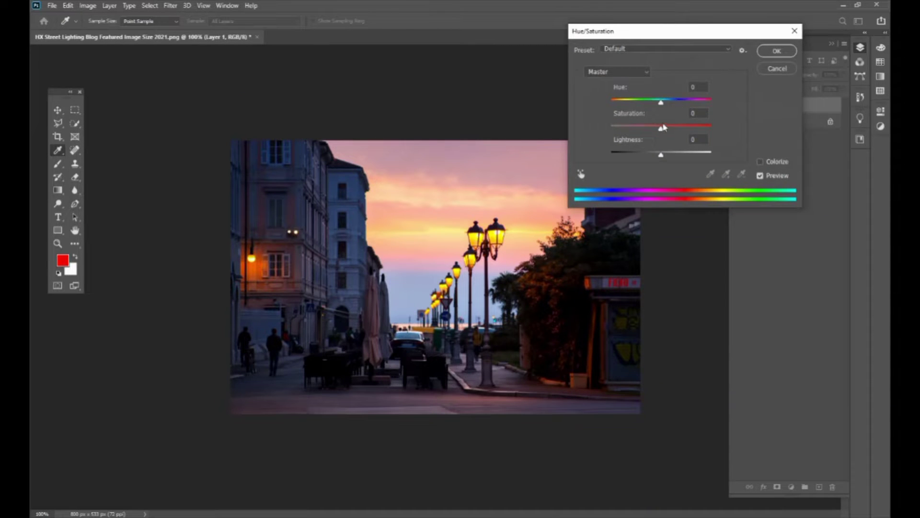
drag(663, 127, 714, 128)
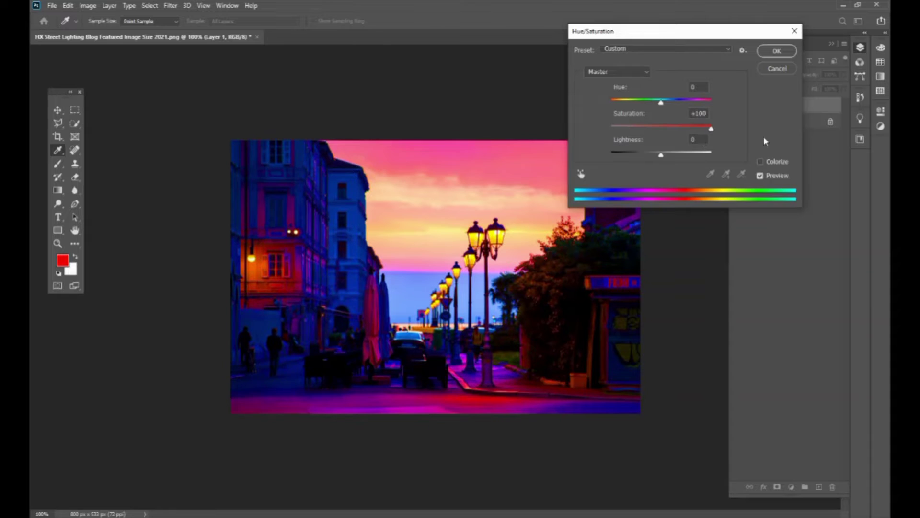
click(768, 55)
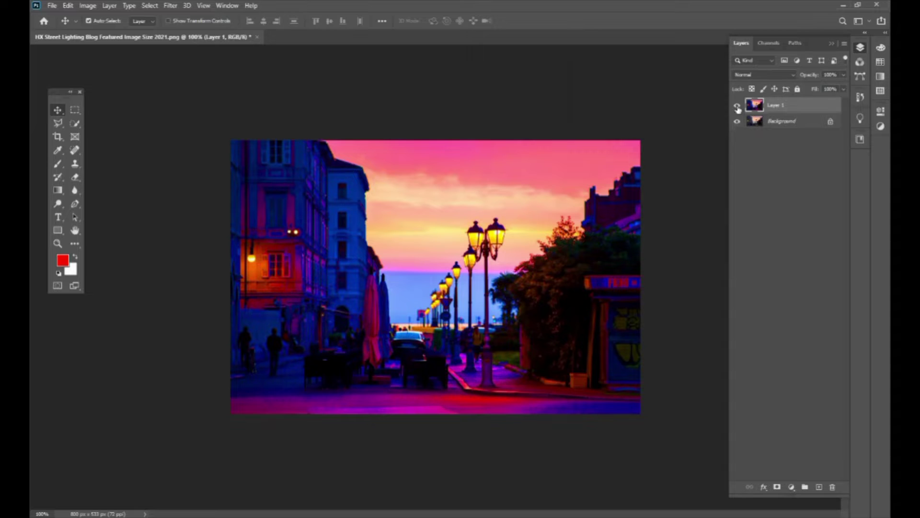
Step: Toggle the oversaturated Layer 1 off and on twice to compare with the original
click(738, 107)
click(737, 106)
click(738, 107)
click(738, 107)
click(87, 5)
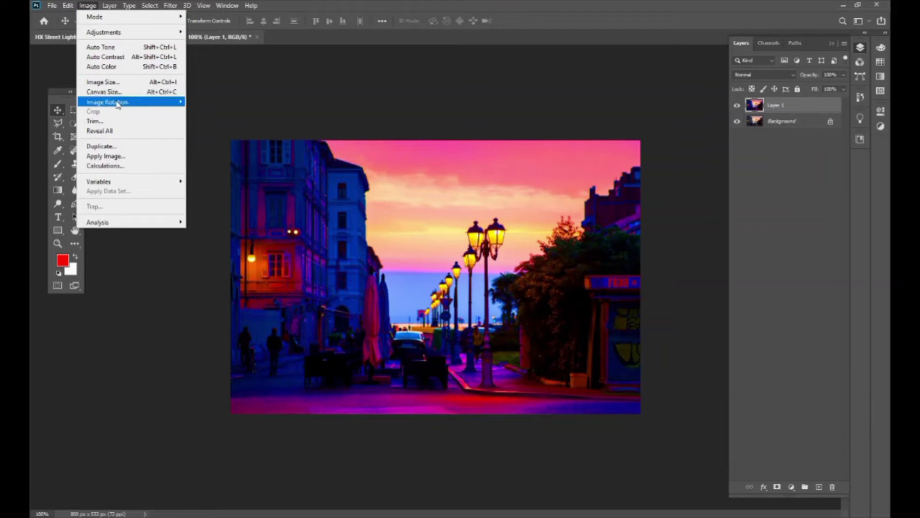
mouse_move(104, 31)
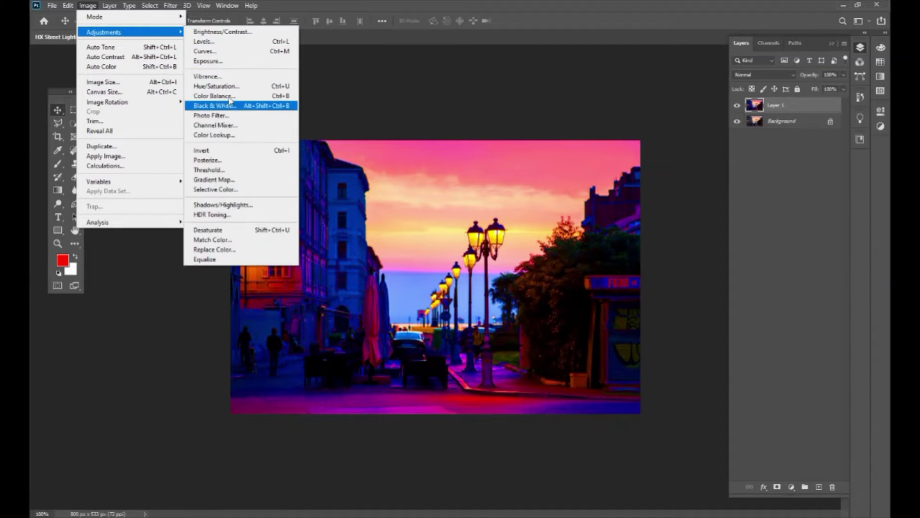
Step: Cancel the reopened Hue/Saturation dialog, hide Layer 1 and undo the saturation boost
click(232, 87)
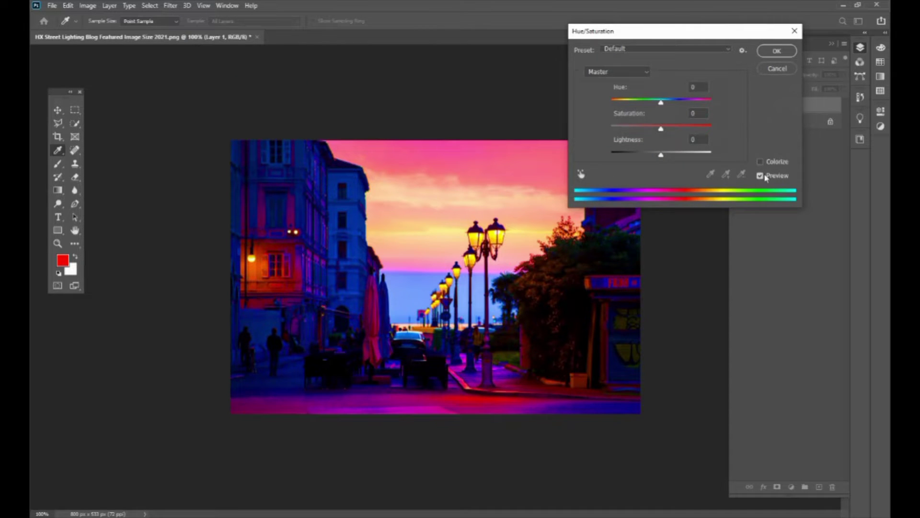
drag(688, 31, 615, 57)
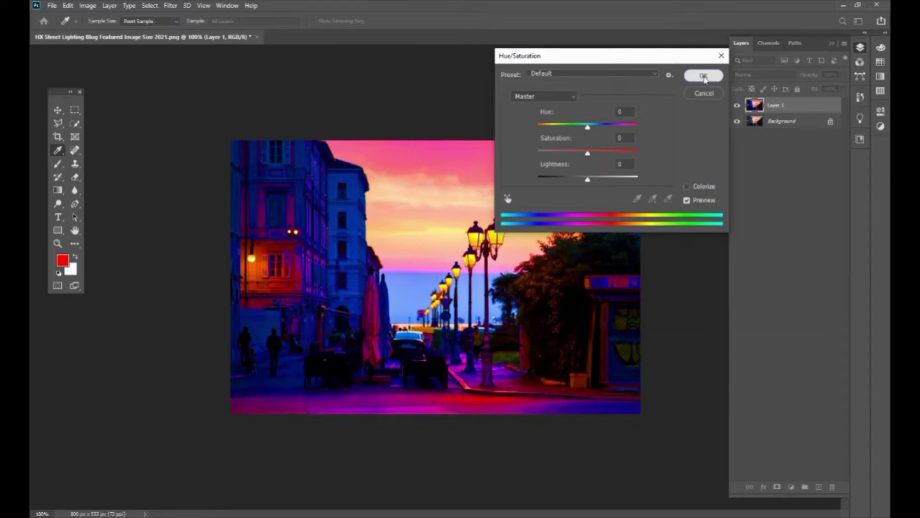
click(703, 76)
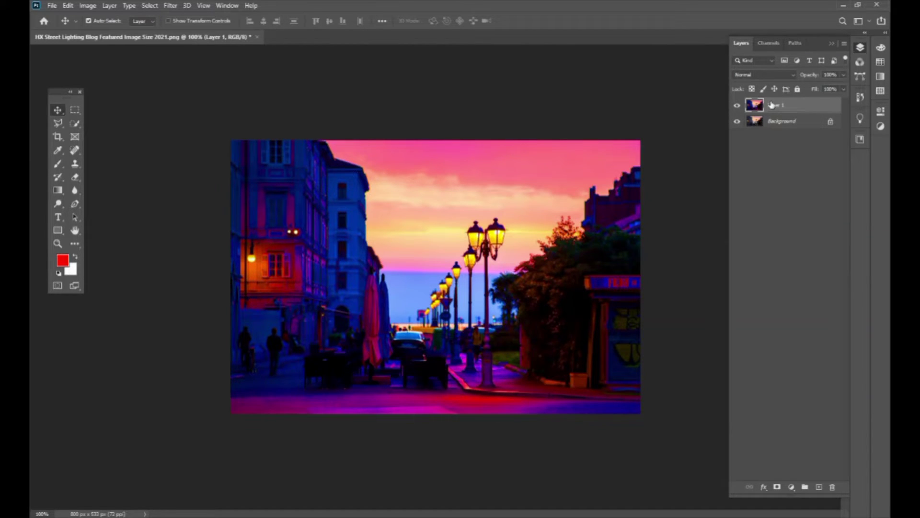
click(737, 105)
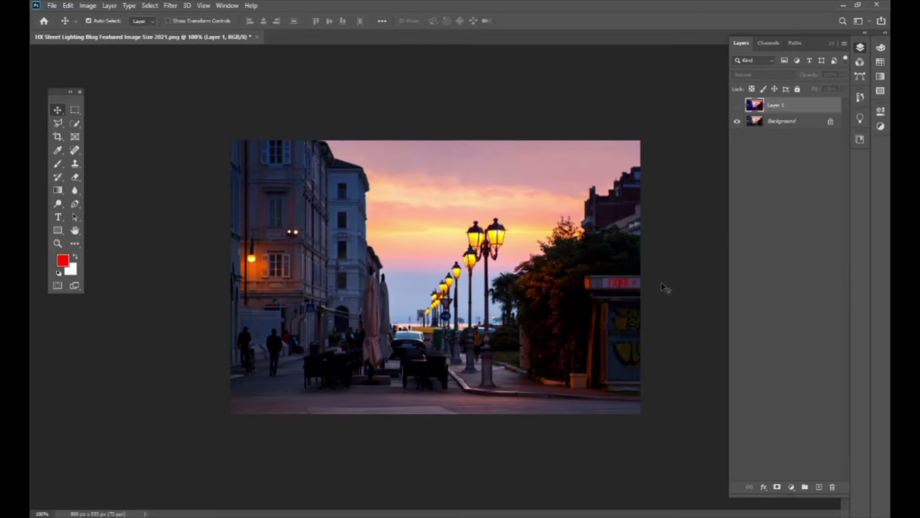
key(ctrl+comma)
key(ctrl+comma)
key(ctrl+comma)
key(ctrl+comma)
click(791, 487)
click(757, 444)
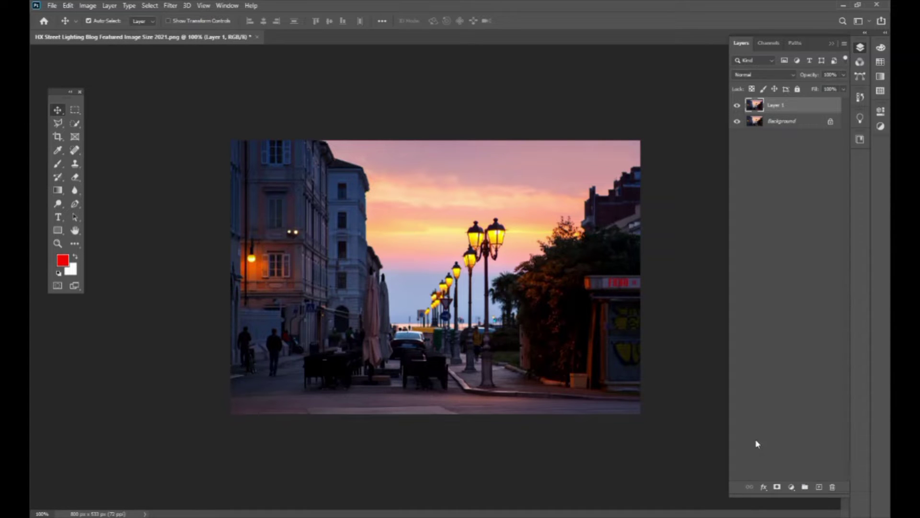
Step: Add a Hue/Saturation adjustment layer, clip it to Layer 1, and reopen its settings
click(792, 488)
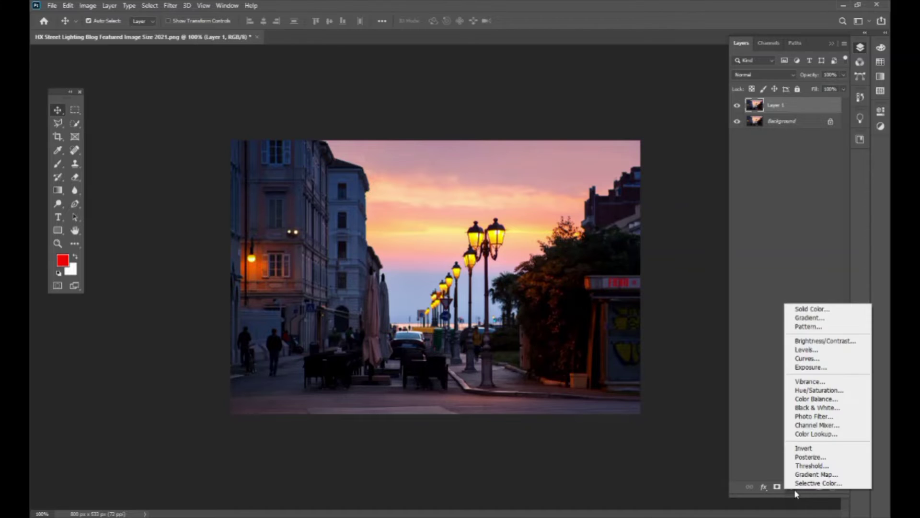
click(818, 390)
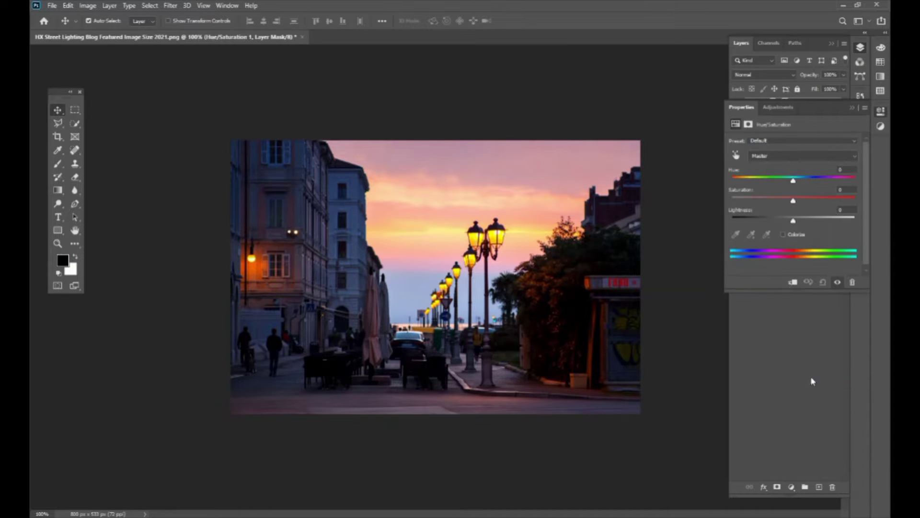
click(852, 108)
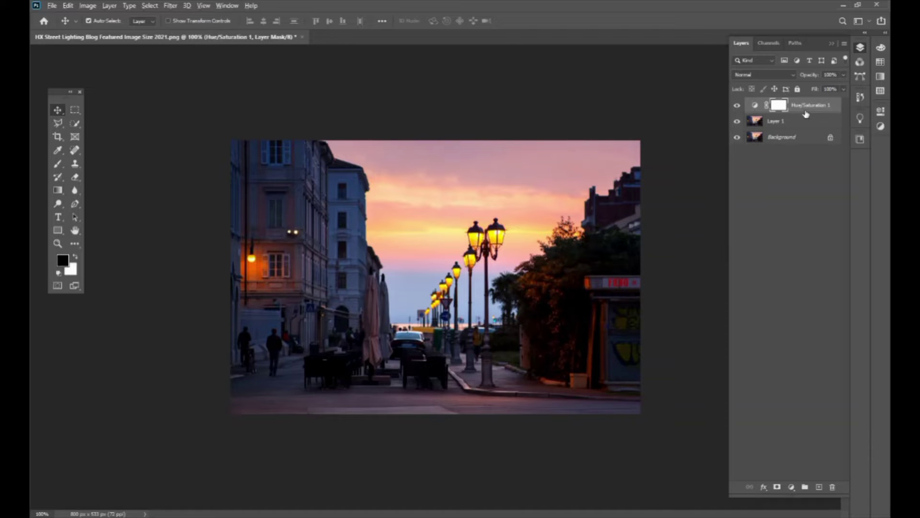
drag(806, 114, 804, 111)
alt+click(803, 111)
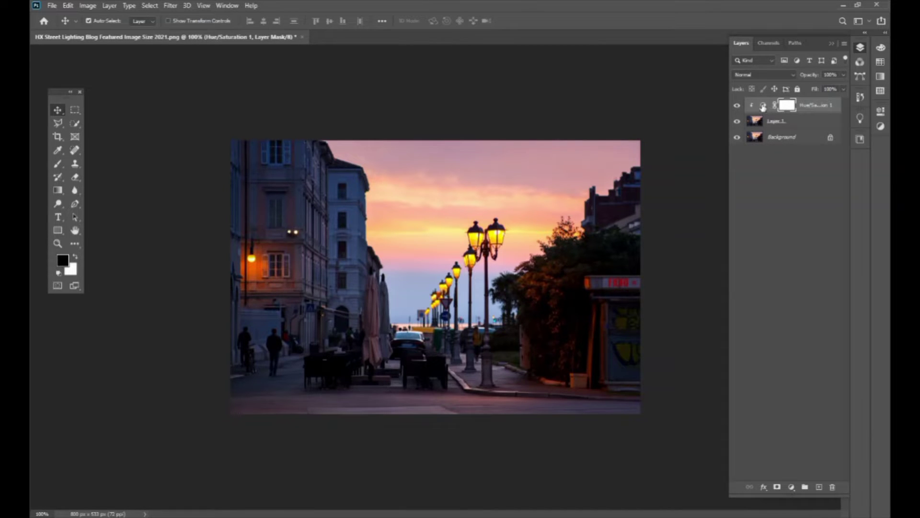
double_click(763, 107)
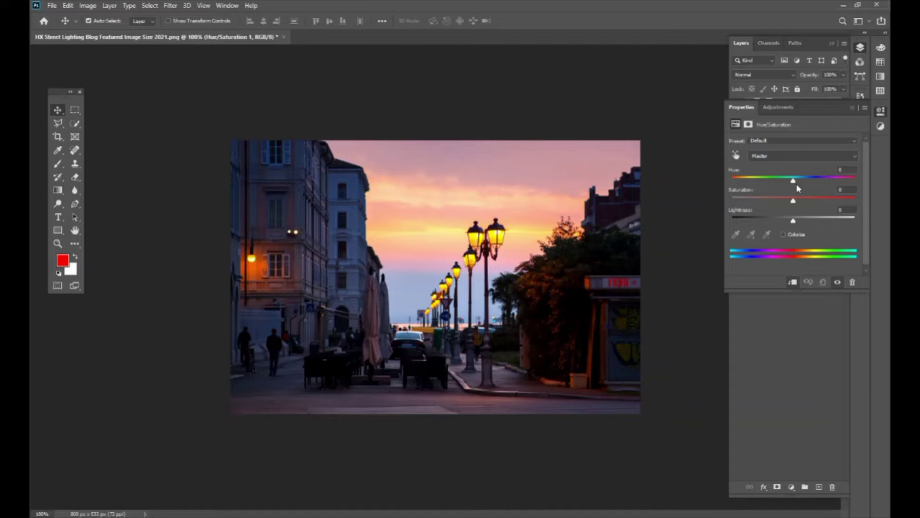
Step: Drag the Hue far left so the lamps turn blue, then toggle the layer to compare
mouse_move(793, 182)
mouse_down()
mouse_move(850, 182)
mouse_move(774, 183)
mouse_up()
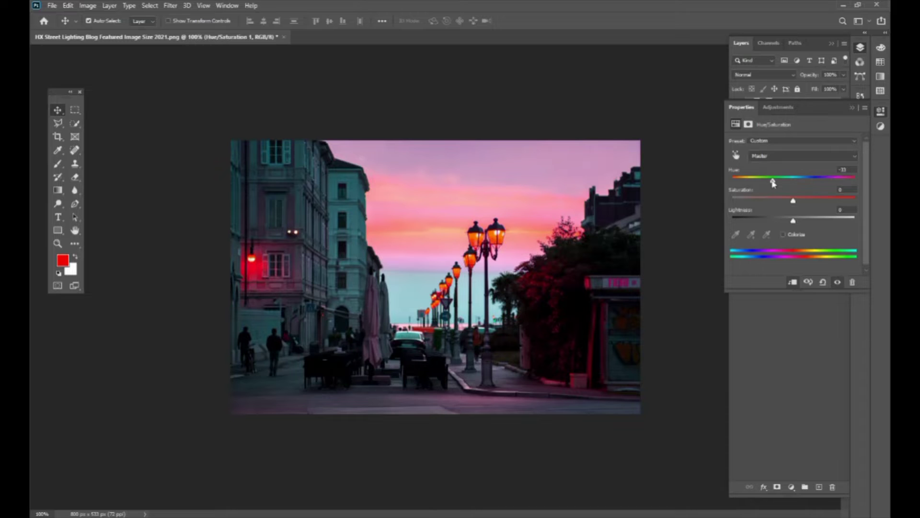
mouse_move(773, 182)
mouse_down()
mouse_move(736, 181)
mouse_move(745, 189)
mouse_move(732, 191)
mouse_up()
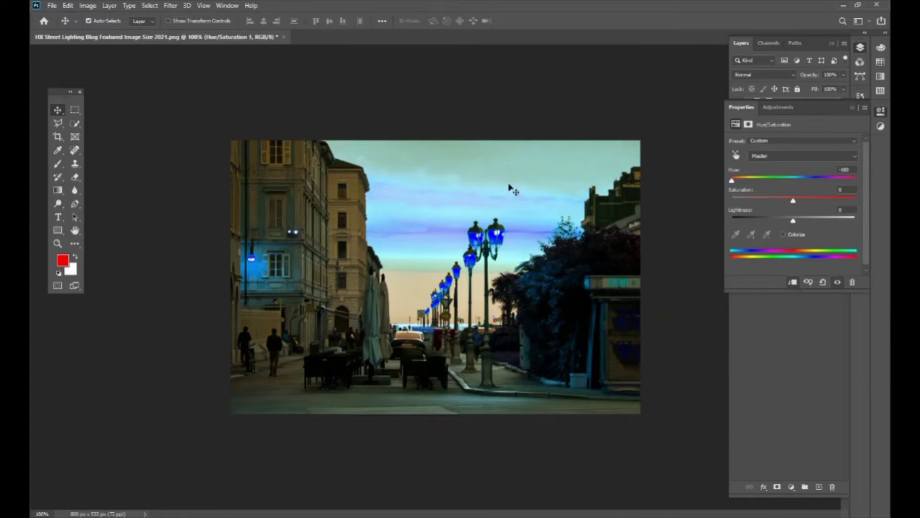
click(851, 108)
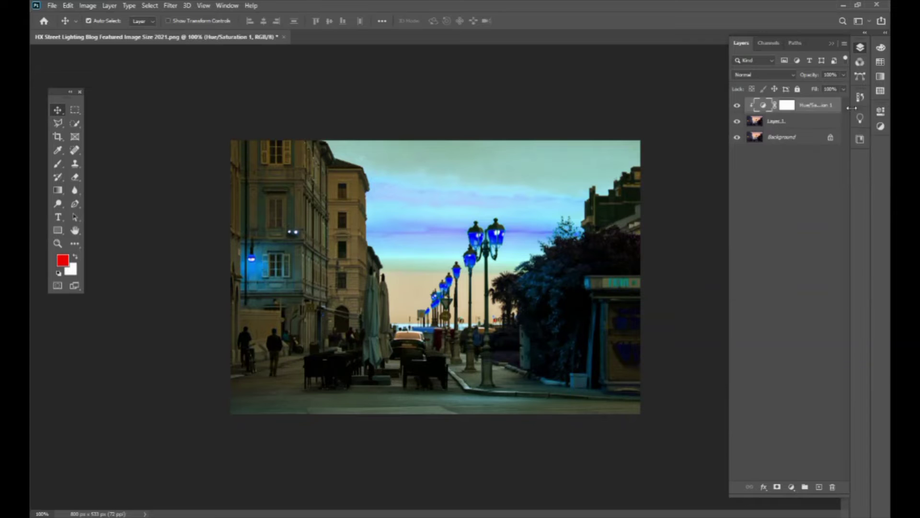
click(738, 105)
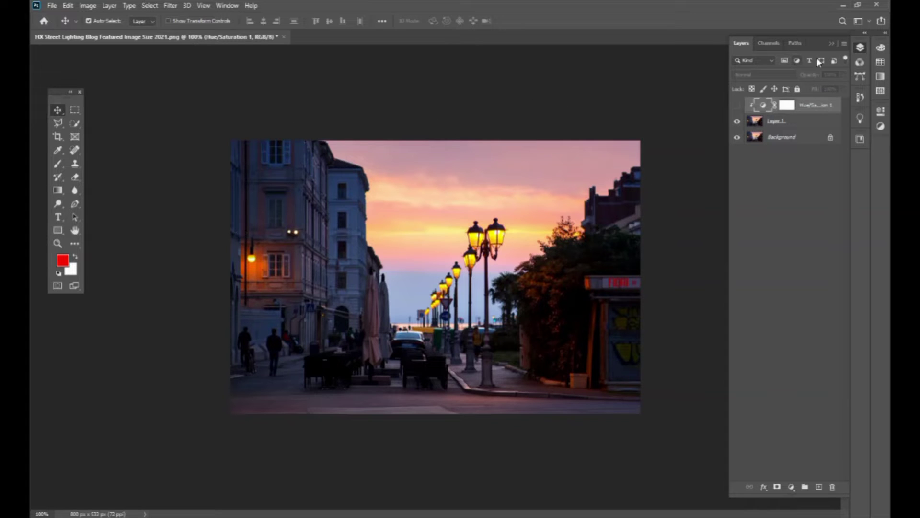
click(738, 105)
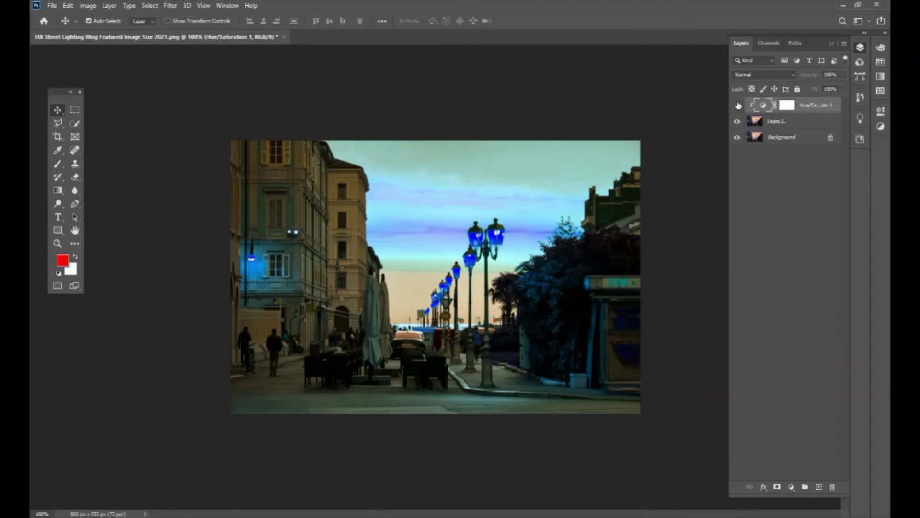
Step: Try the hue-shift layer's saturation at maximum, then lower it to drain most colour
click(738, 106)
double_click(764, 106)
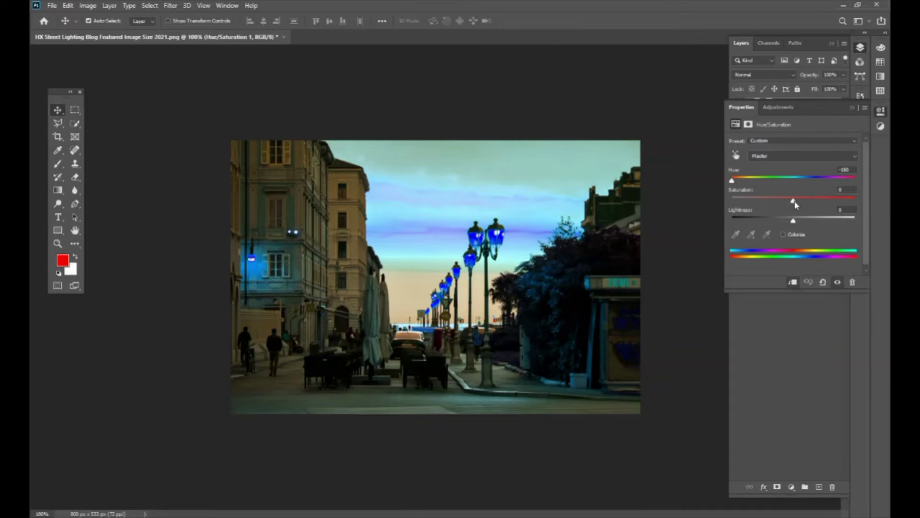
drag(795, 203, 877, 204)
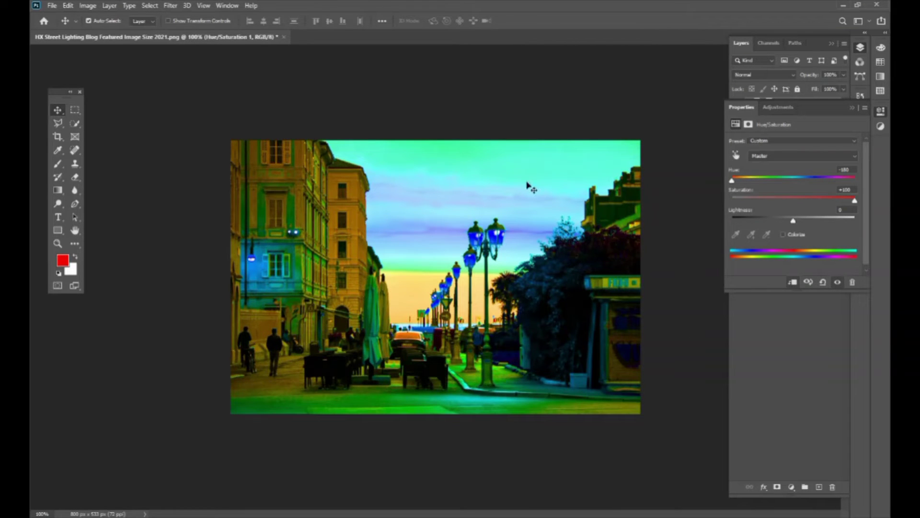
mouse_move(854, 201)
mouse_down()
mouse_move(809, 201)
mouse_move(822, 201)
mouse_up()
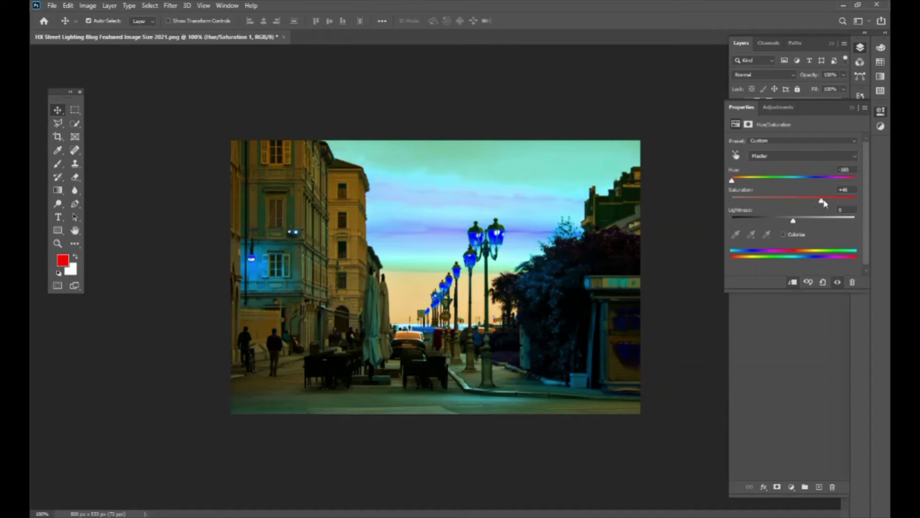
mouse_move(817, 200)
mouse_down()
mouse_move(719, 209)
mouse_move(795, 208)
mouse_up()
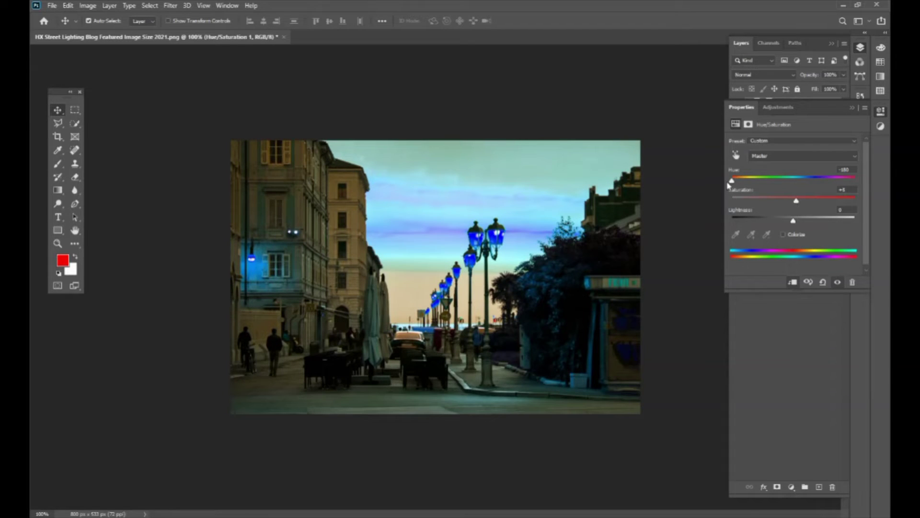
Step: Reset Hue/Saturation 1's saturation to 0 and close the Properties panel
double_click(845, 190)
double_click(852, 189)
text(0)
click(851, 108)
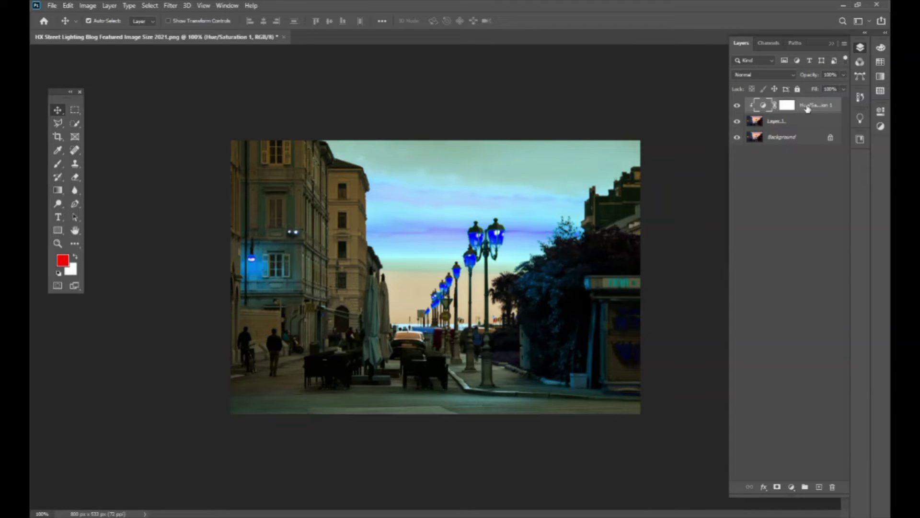
Step: Delete the hue-shift layer and add a fresh default Hue/Saturation adjustment layer
drag(812, 106, 832, 487)
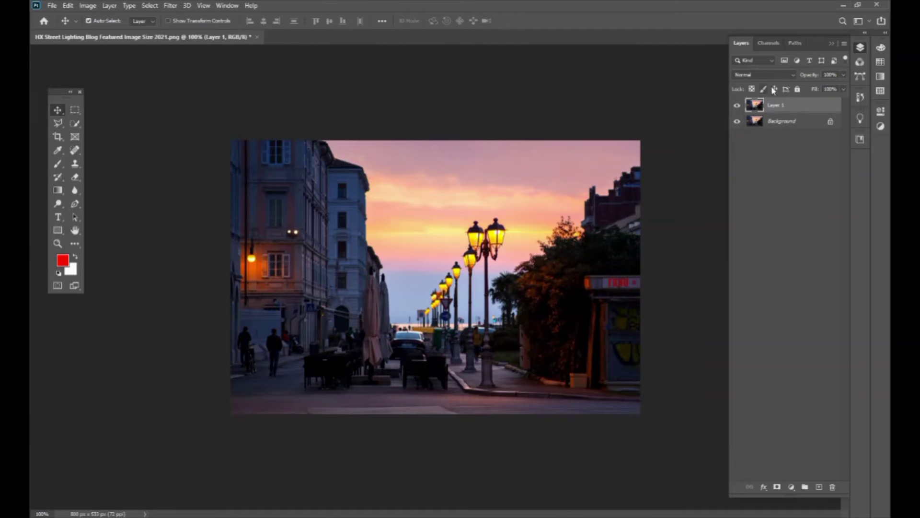
click(792, 486)
click(832, 394)
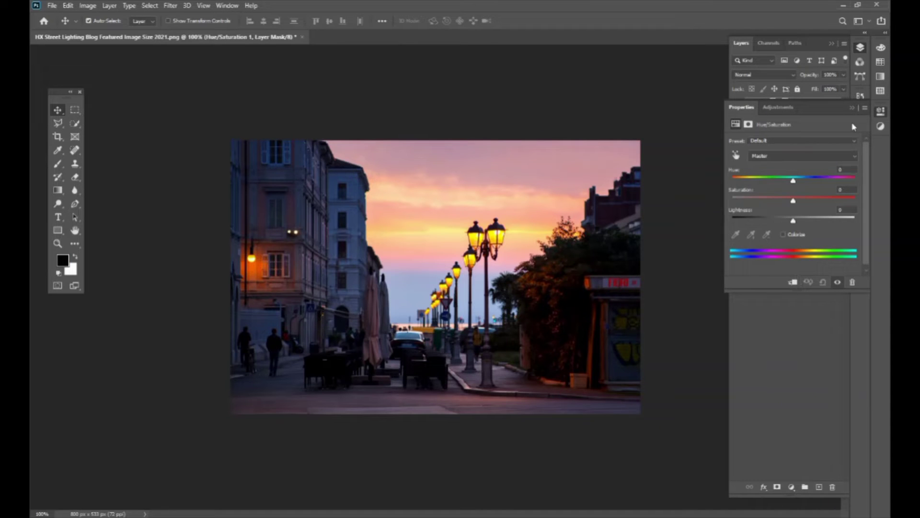
click(852, 109)
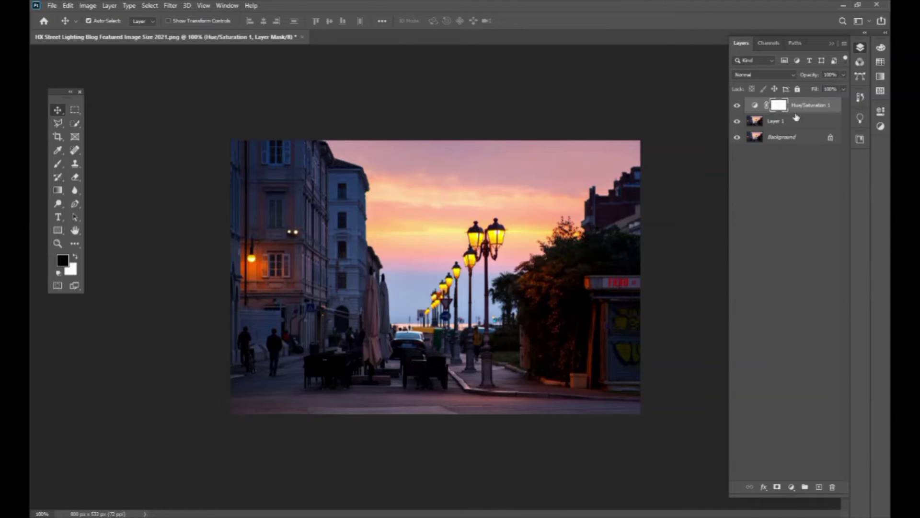
double_click(755, 105)
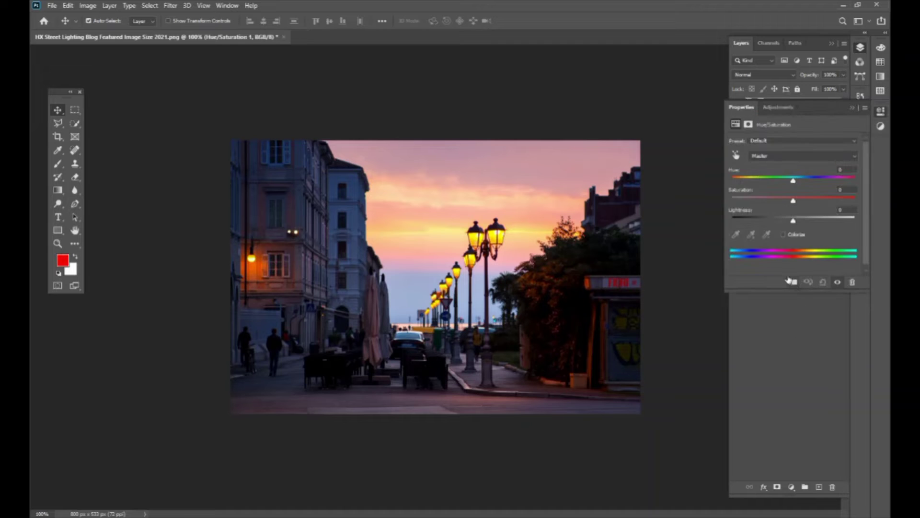
click(851, 109)
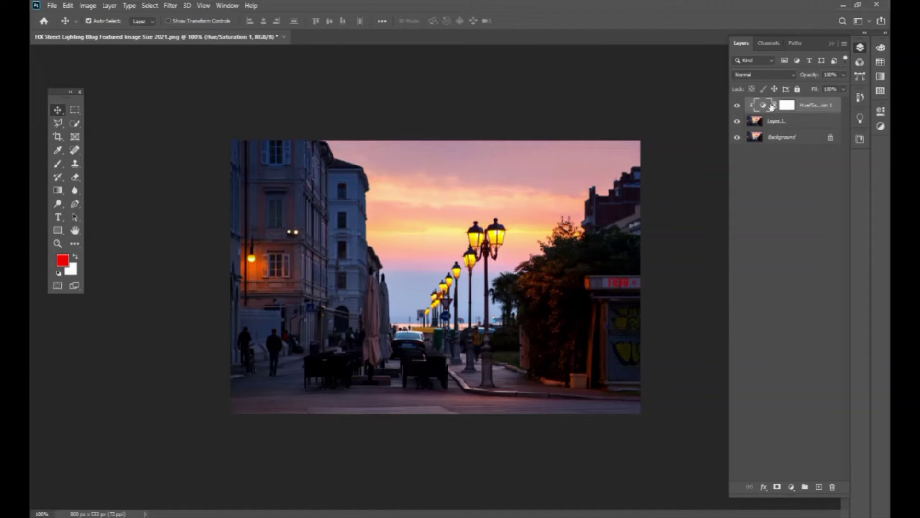
double_click(771, 106)
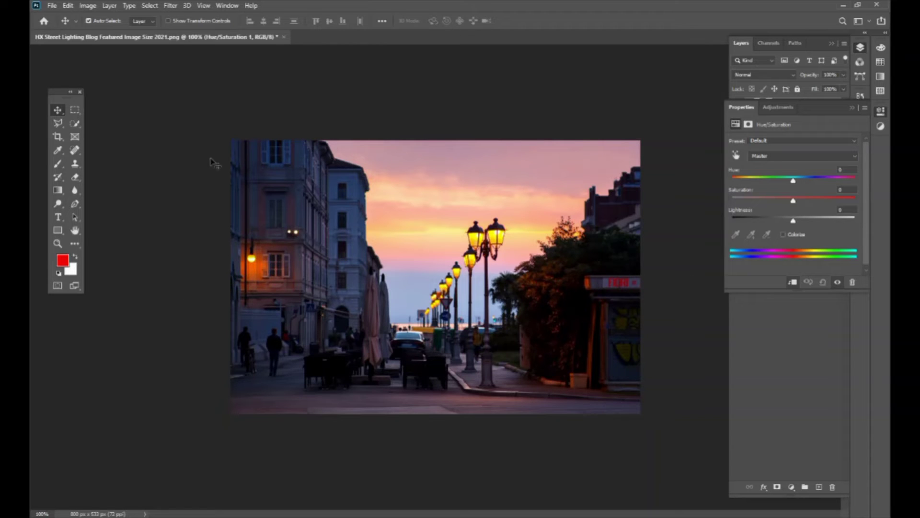
Step: Set the Reds saturation in Hue/Saturation 1 to -100
click(793, 156)
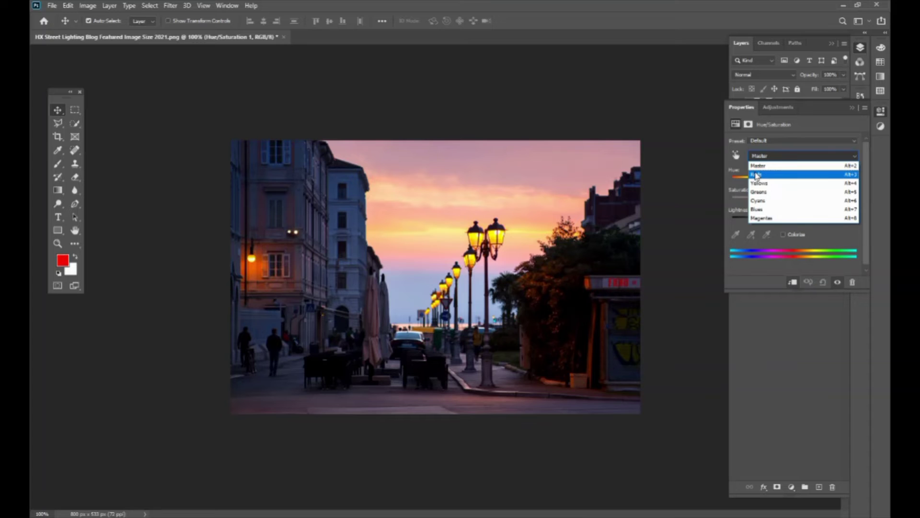
click(757, 175)
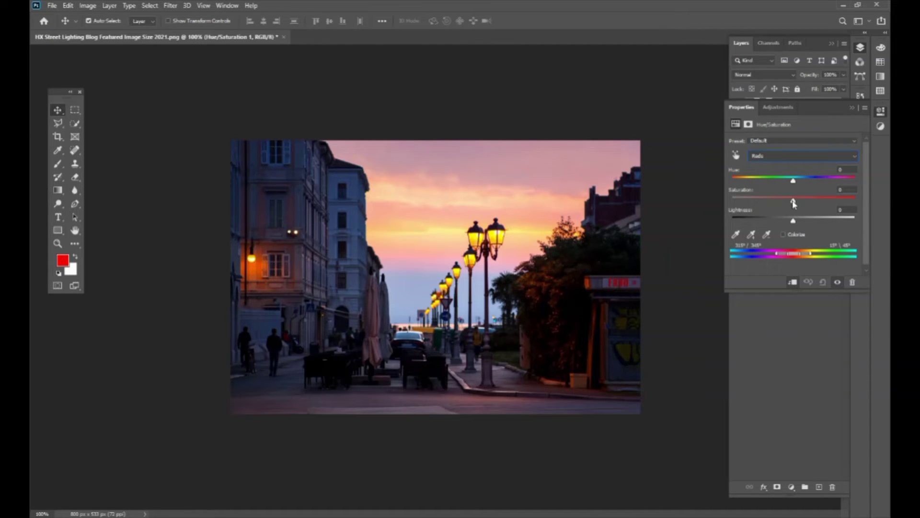
drag(793, 202, 702, 203)
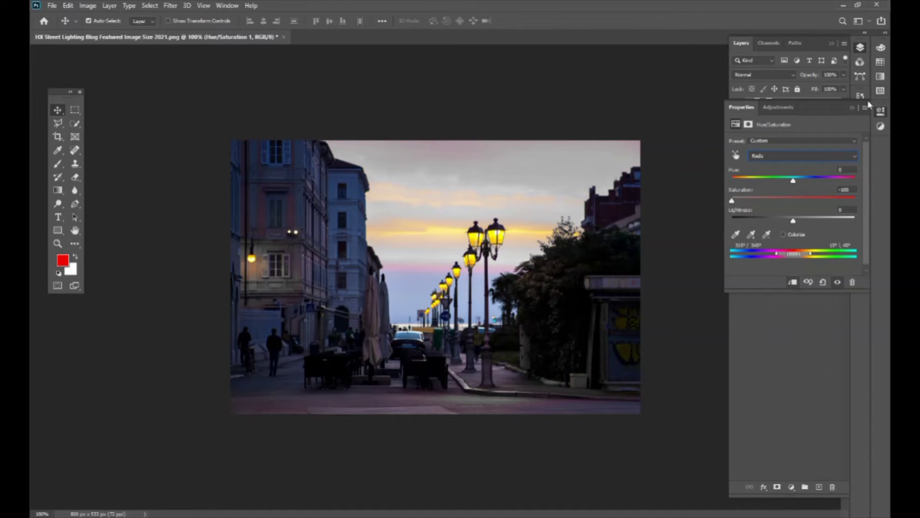
click(855, 107)
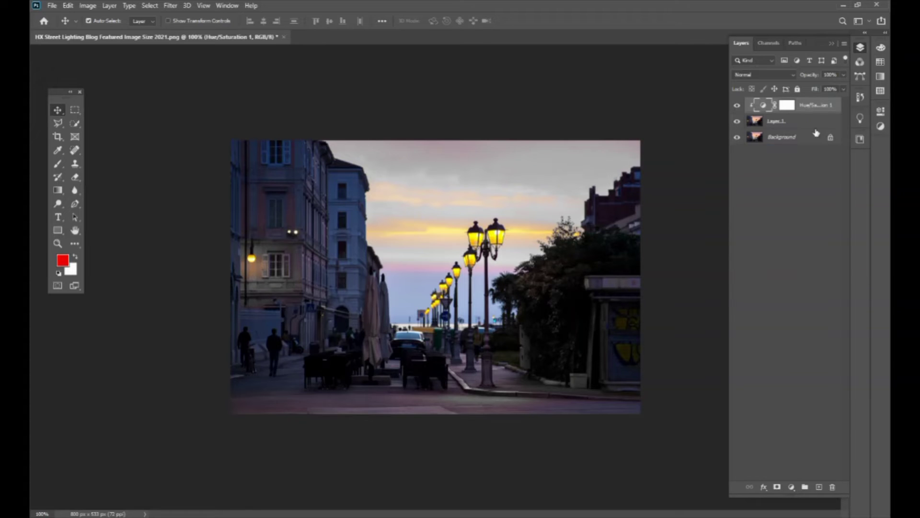
Step: Toggle the adjustment layer's visibility repeatedly to compare the drained reds
click(737, 105)
click(738, 106)
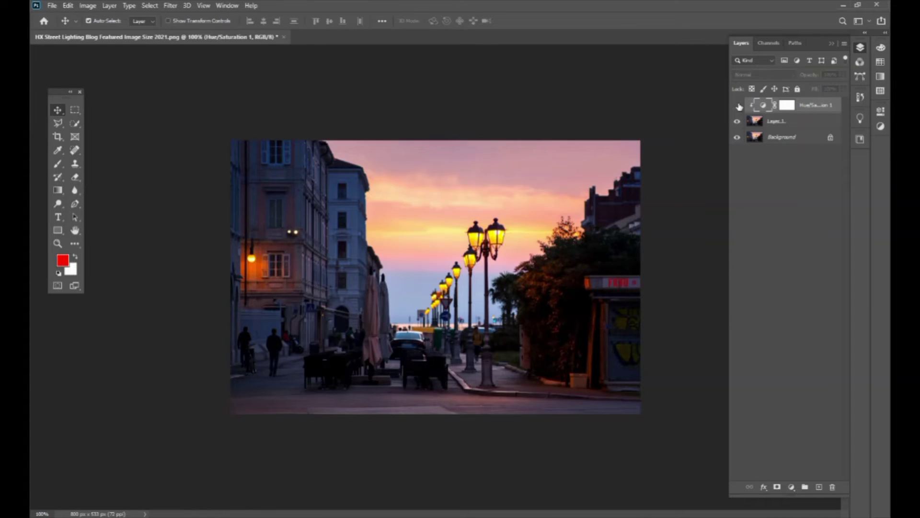
click(737, 106)
click(738, 105)
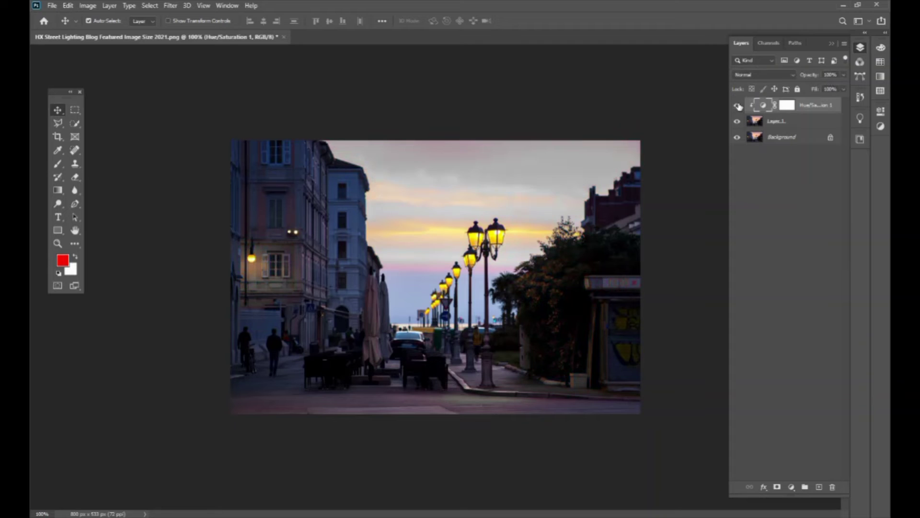
click(737, 106)
click(738, 106)
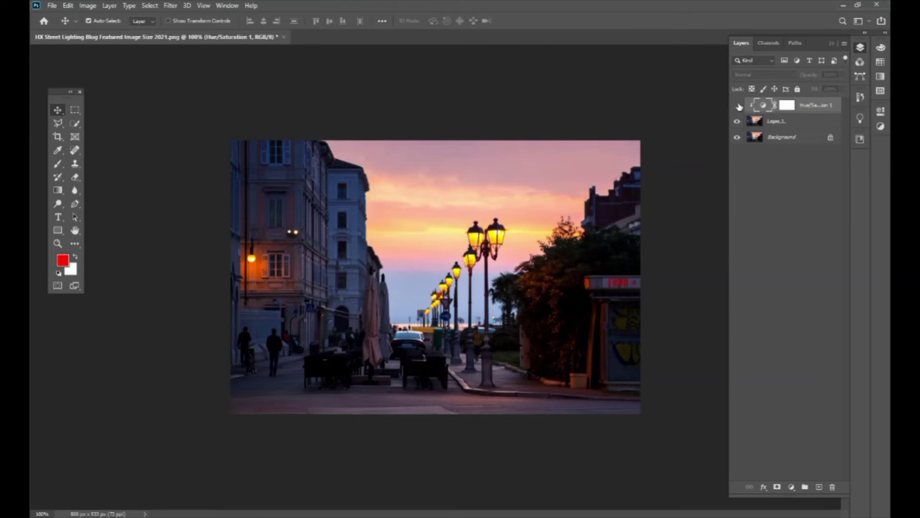
Step: Reset the Reds saturation back to 0
double_click(759, 107)
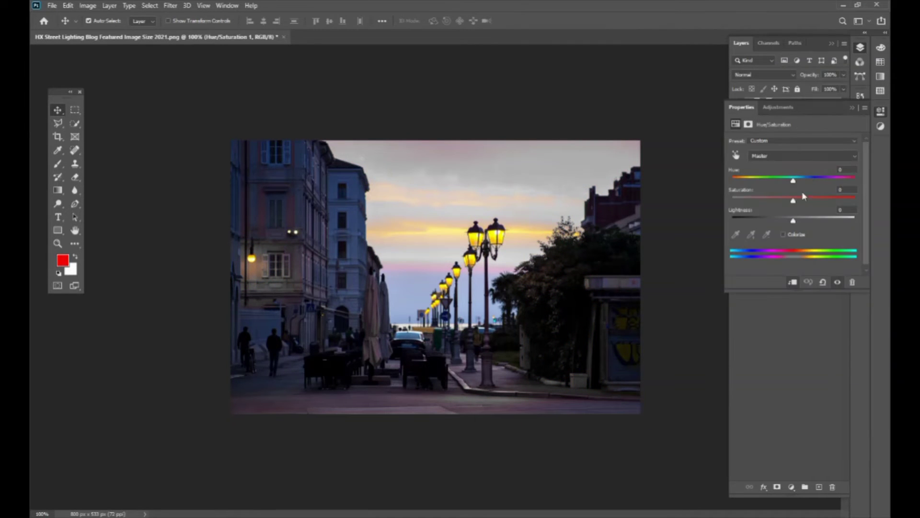
click(794, 156)
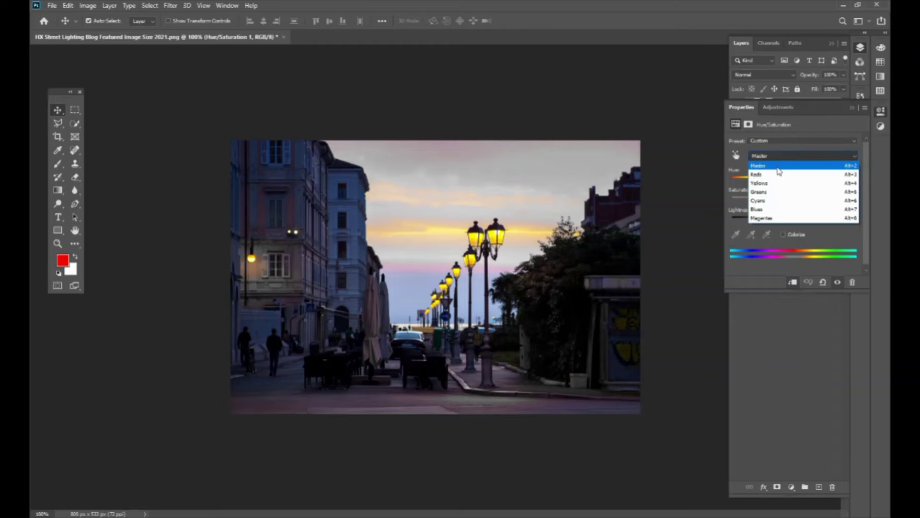
click(776, 168)
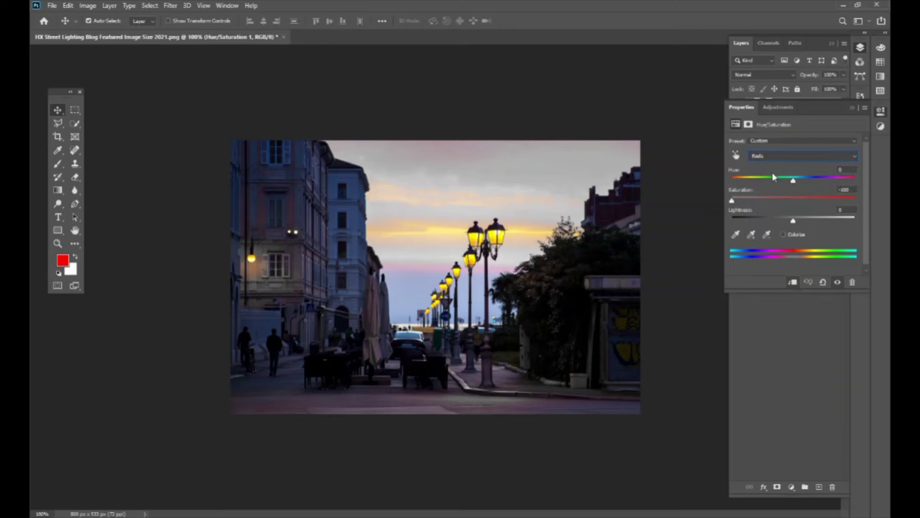
click(852, 188)
text(0)
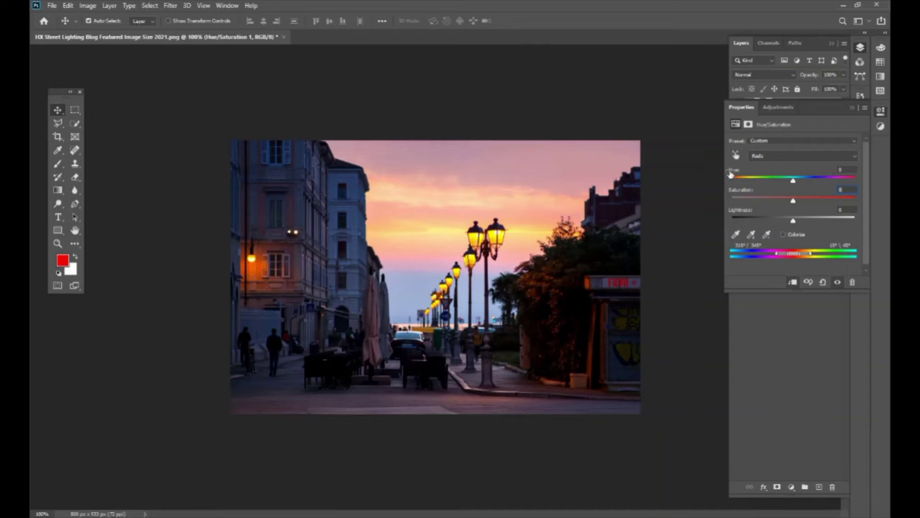
Step: Lower the Yellows saturation to strip the lamps' colour, then return it to 0
click(785, 158)
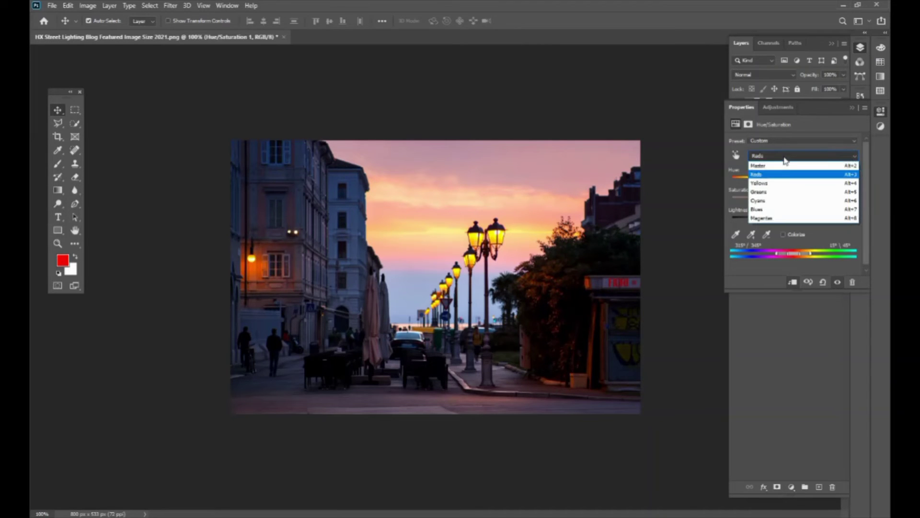
click(775, 187)
drag(793, 201, 732, 201)
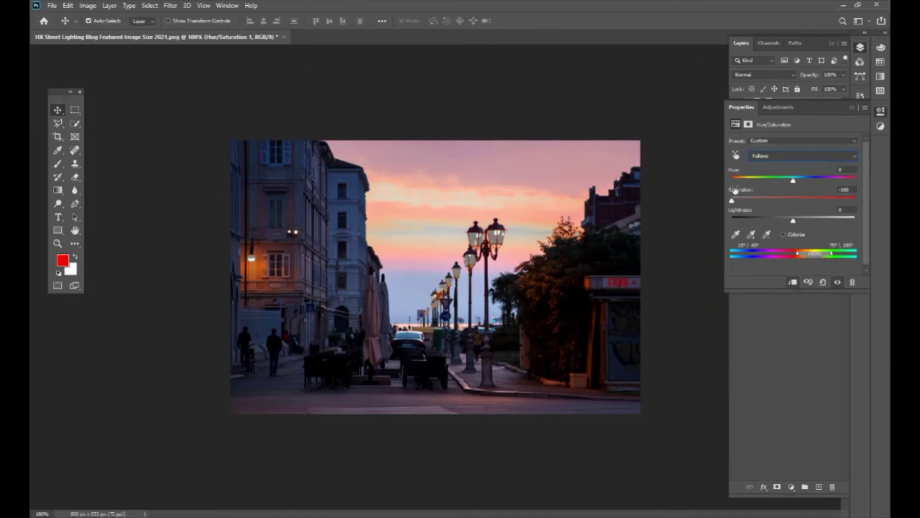
drag(732, 201, 793, 202)
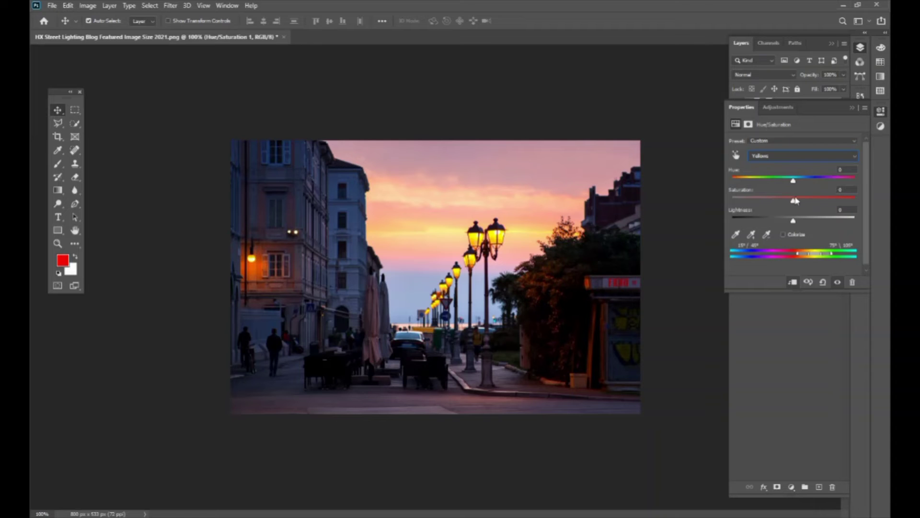
click(800, 158)
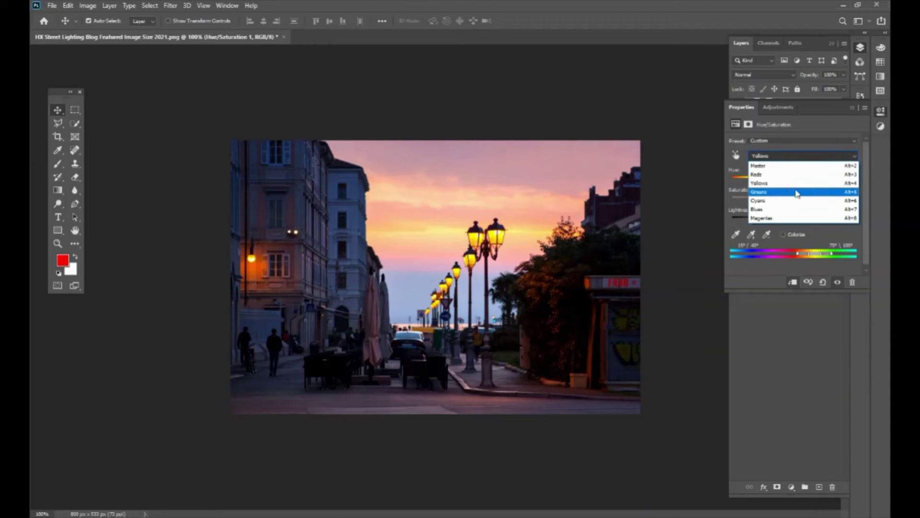
Step: Test the Blues saturation from -100 to +100, then reset it to 0
click(777, 212)
drag(794, 202, 497, 189)
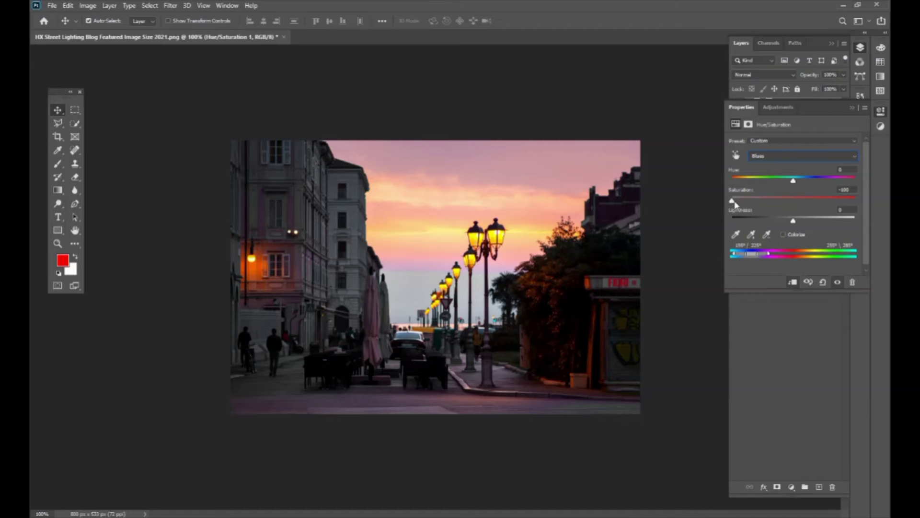
mouse_move(732, 200)
mouse_down()
mouse_move(793, 201)
mouse_move(603, 194)
mouse_up()
mouse_move(732, 202)
mouse_down()
mouse_move(858, 204)
mouse_move(833, 200)
mouse_up()
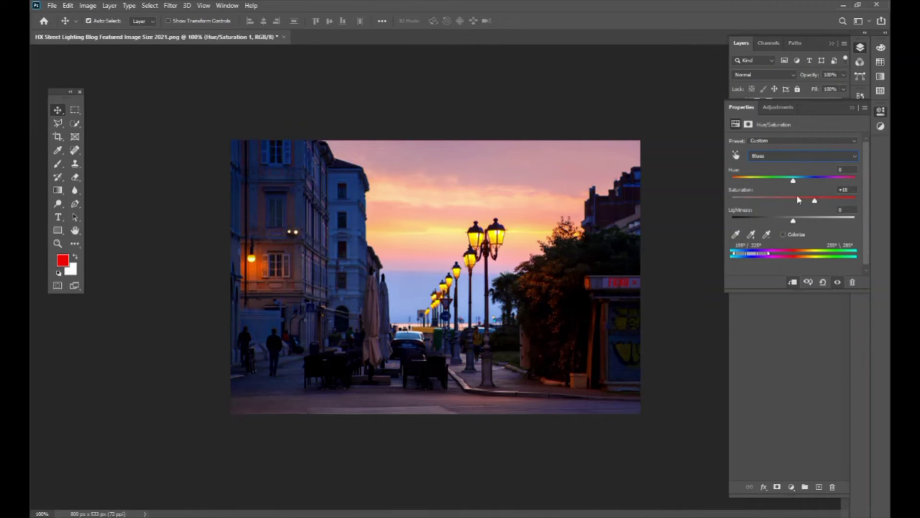
drag(831, 201, 789, 200)
drag(791, 200, 794, 199)
Step: Boost the Yellows saturation to +72
click(778, 162)
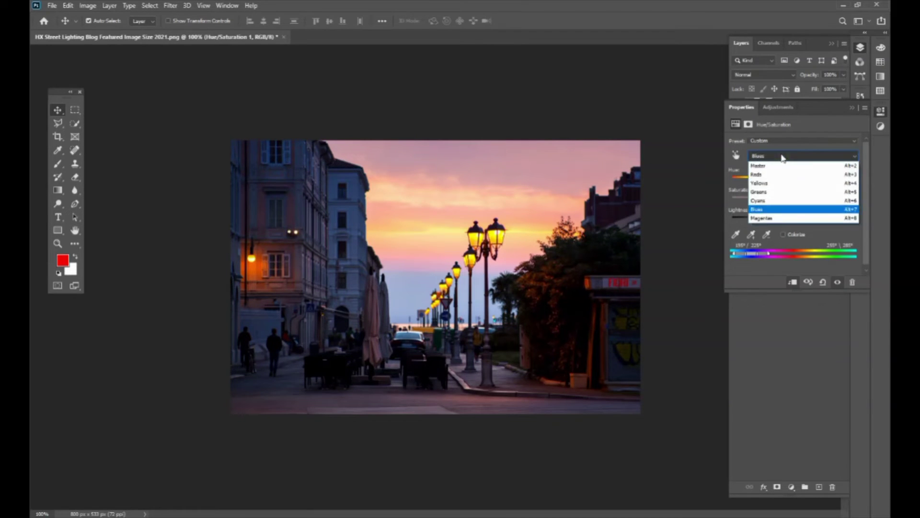
click(774, 182)
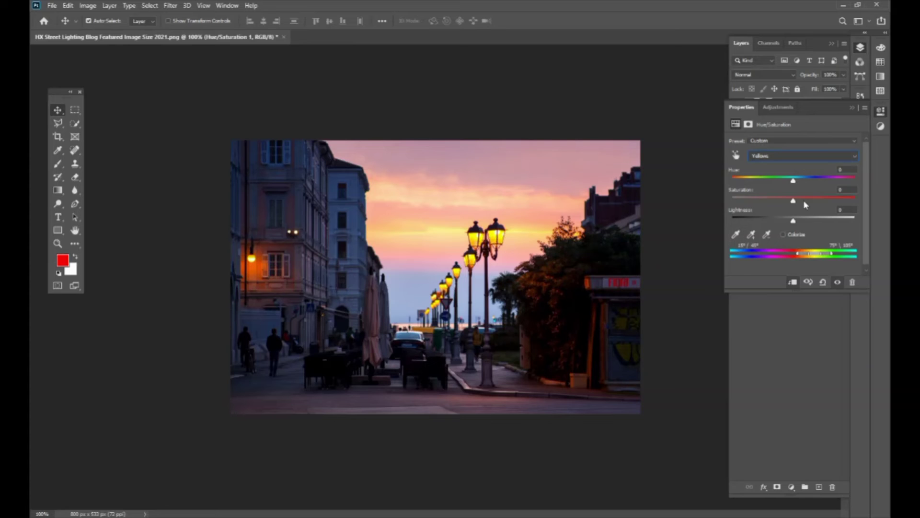
drag(794, 201, 843, 200)
Step: Toggle the Hue/Saturation layer's visibility to compare the boosted yellows
click(852, 108)
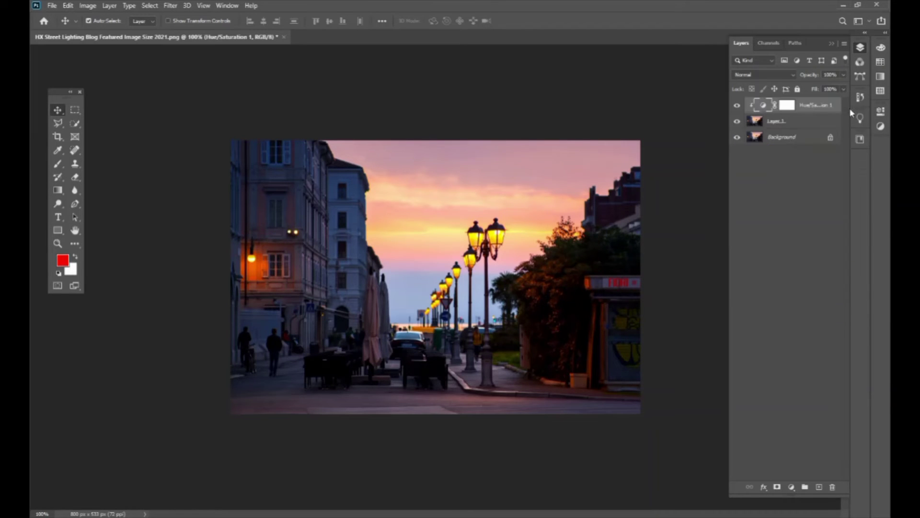
click(737, 108)
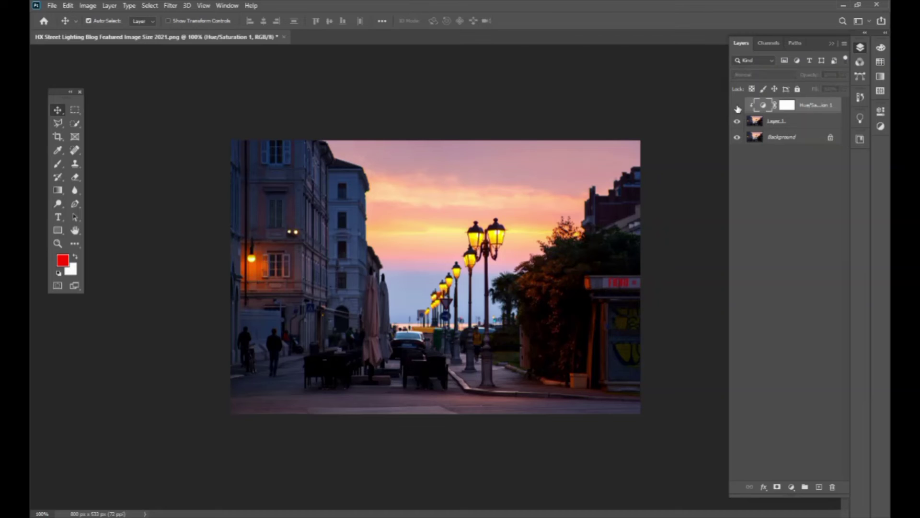
click(738, 108)
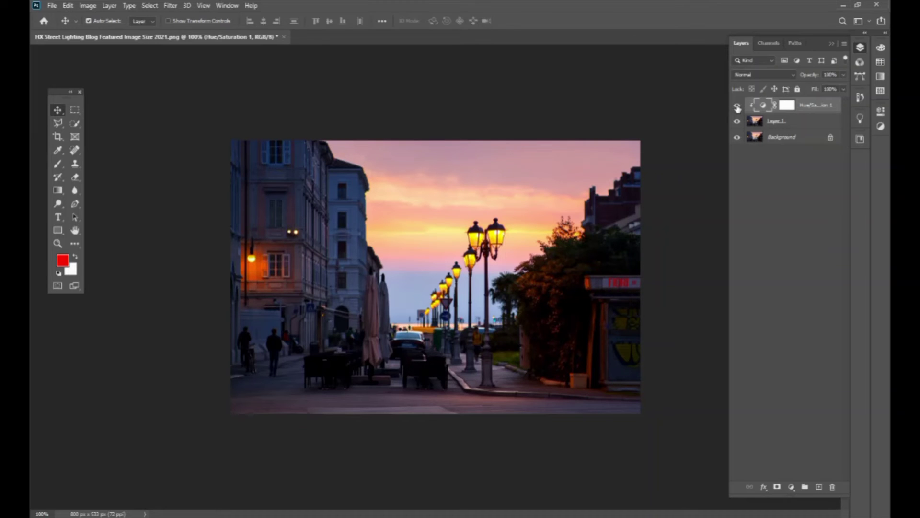
click(738, 107)
click(737, 107)
Step: Reset Yellows saturation to 0 and delete the Hue/Saturation adjustment layer
double_click(762, 105)
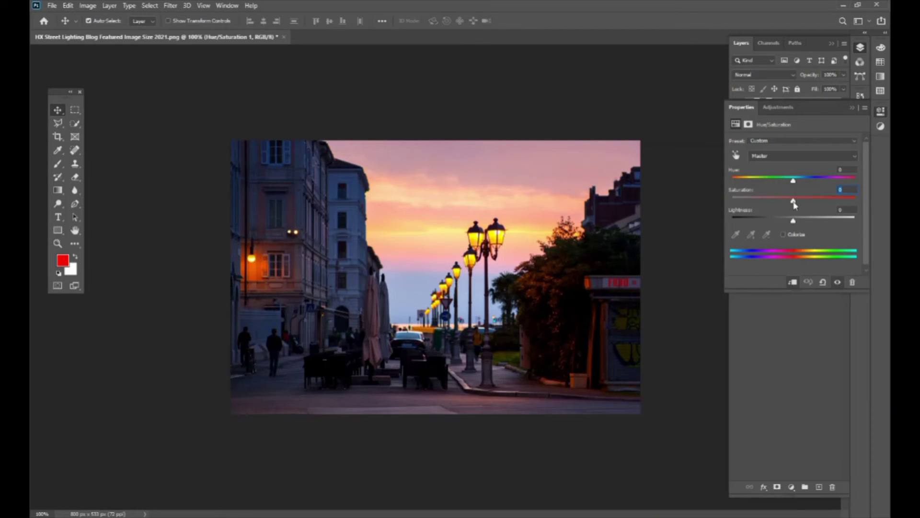
click(776, 156)
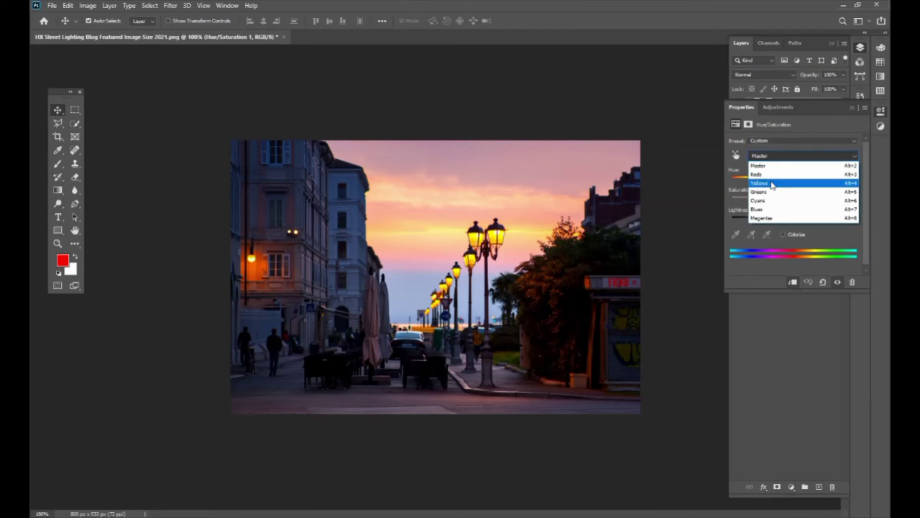
click(773, 182)
click(856, 190)
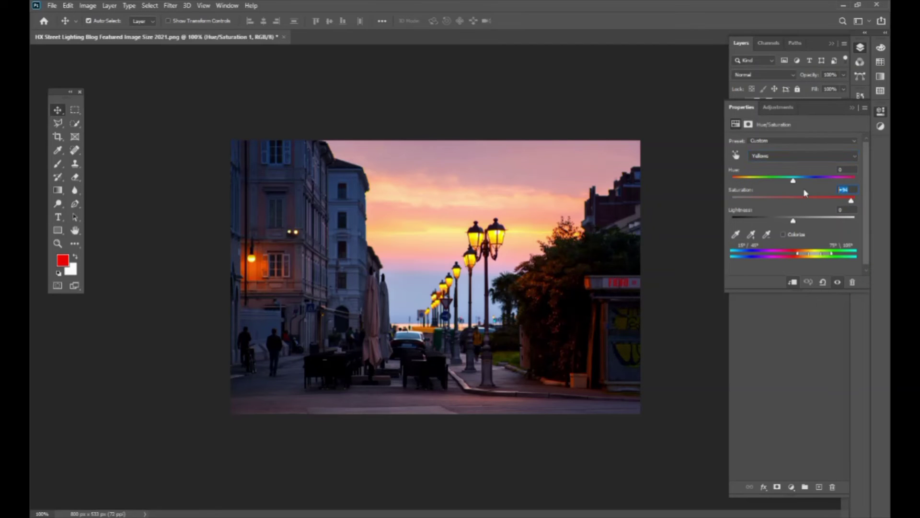
text(0)
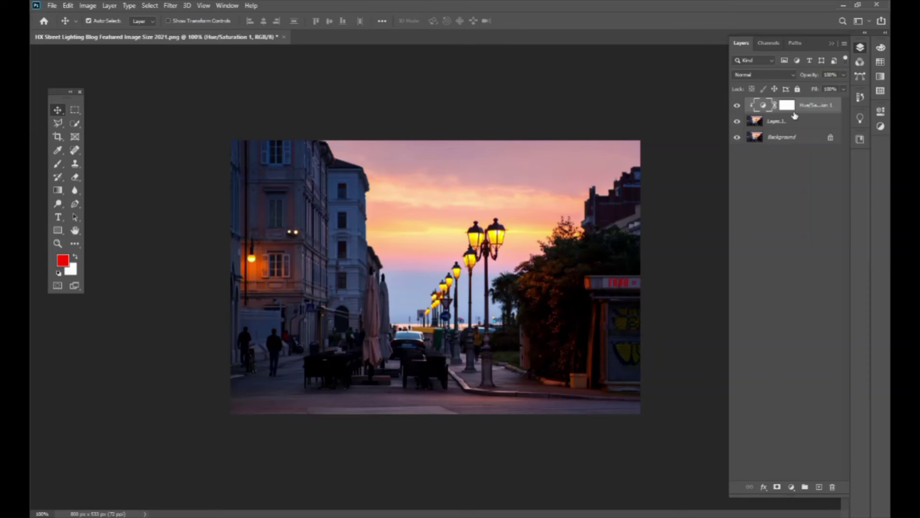
drag(809, 108, 833, 487)
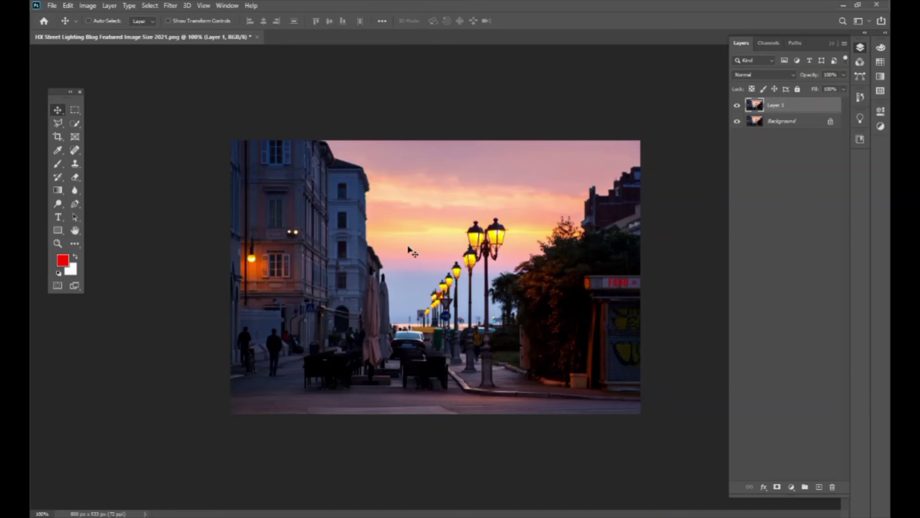
key(ctrl+plus)
key(ctrl+plus)
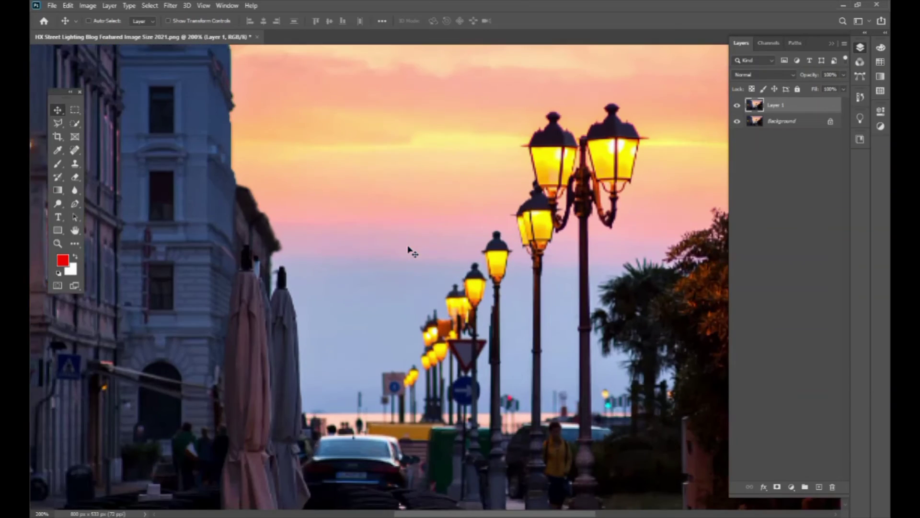
drag(407, 246, 595, 296)
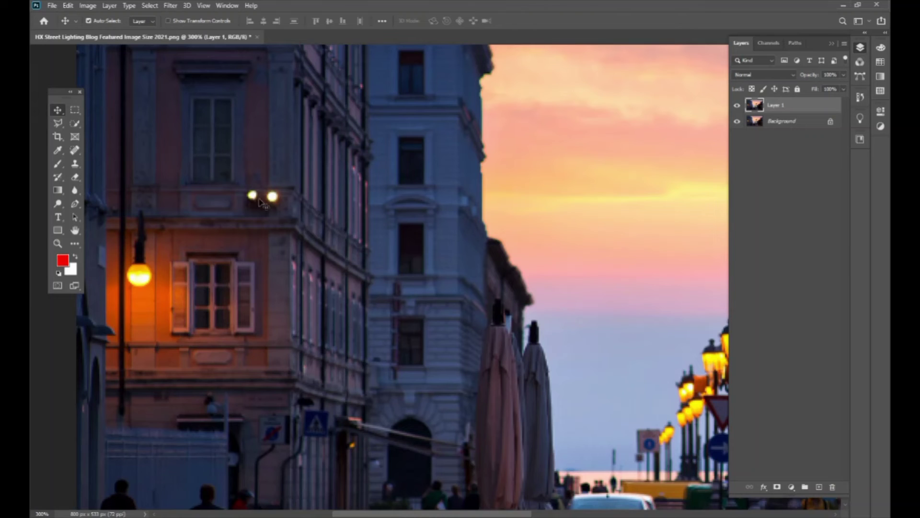
click(75, 124)
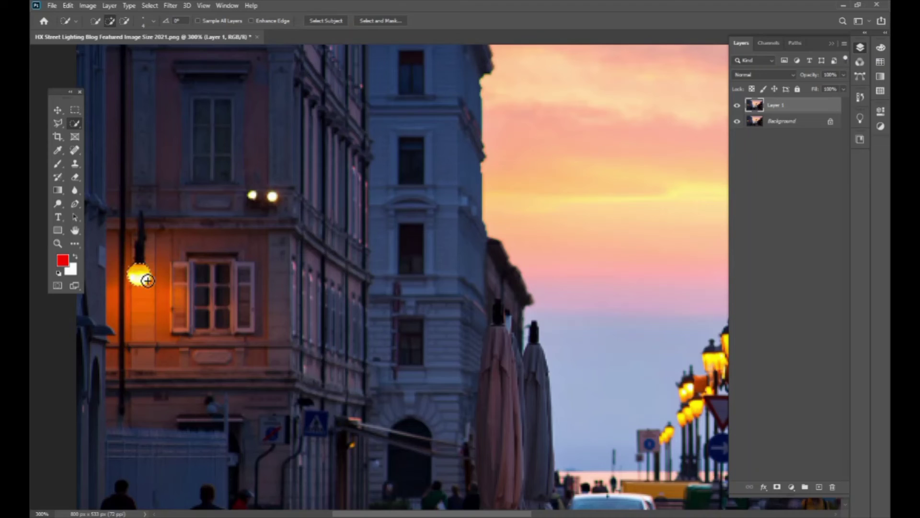
drag(140, 286, 156, 286)
right_click(77, 122)
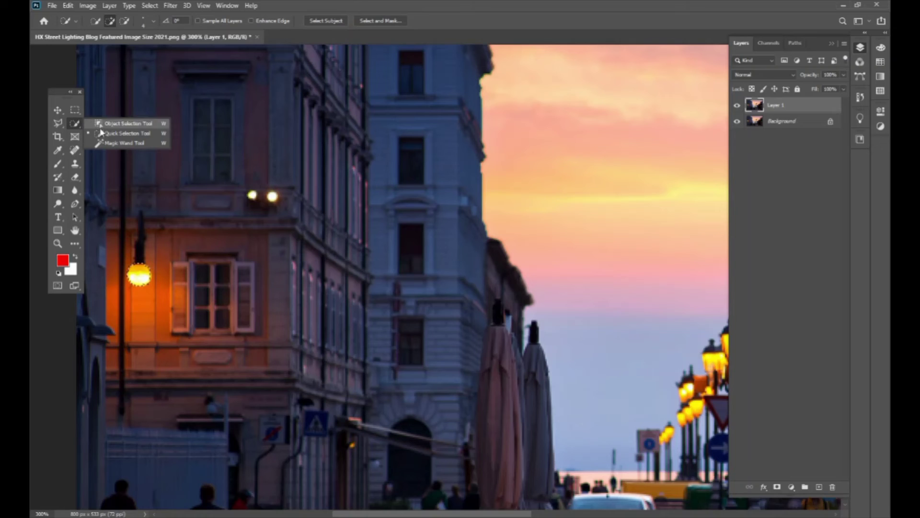
click(126, 134)
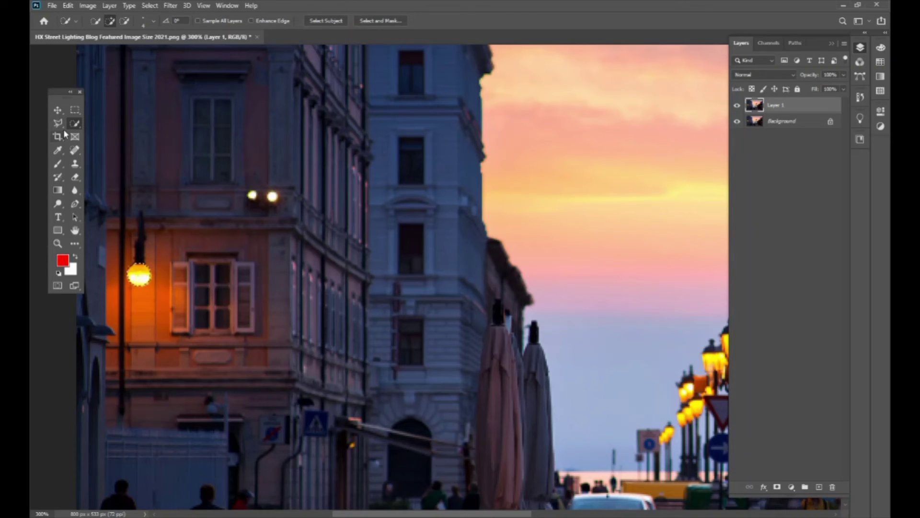
click(57, 110)
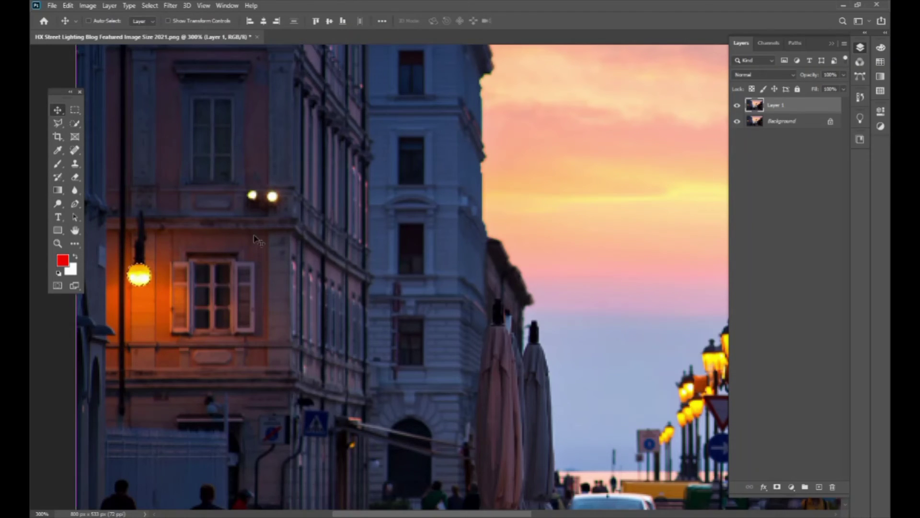
key(ctrl+minus)
key(ctrl+minus)
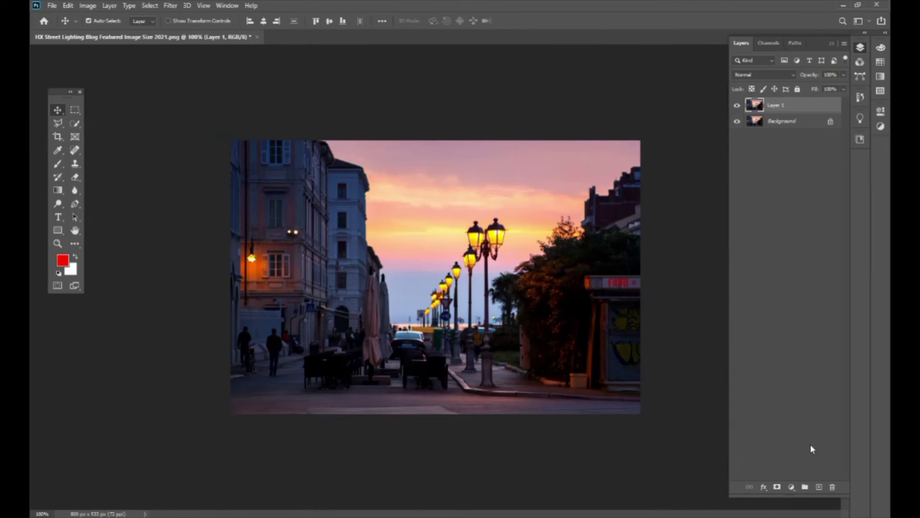
Step: Apply Image > Adjustments > Hue/Saturation directly to Layer 1 with Hue +42, turning the wall lamp green
click(791, 486)
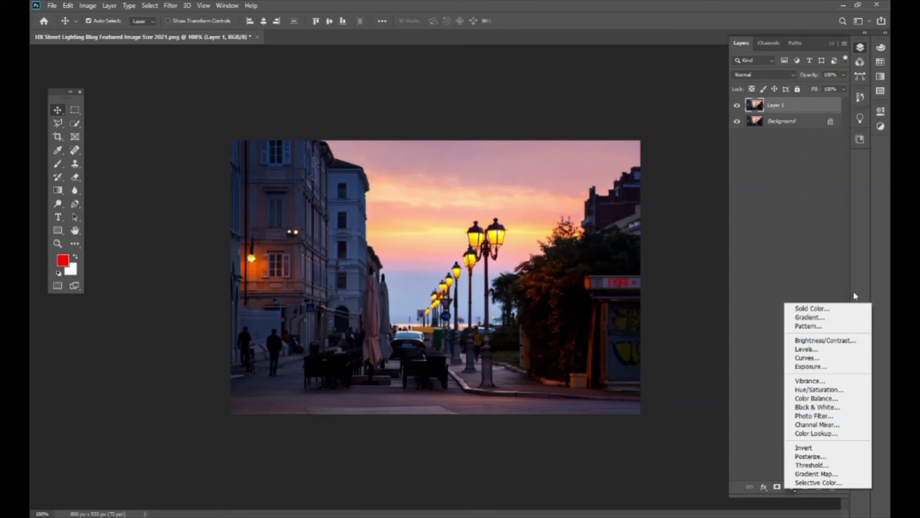
click(827, 222)
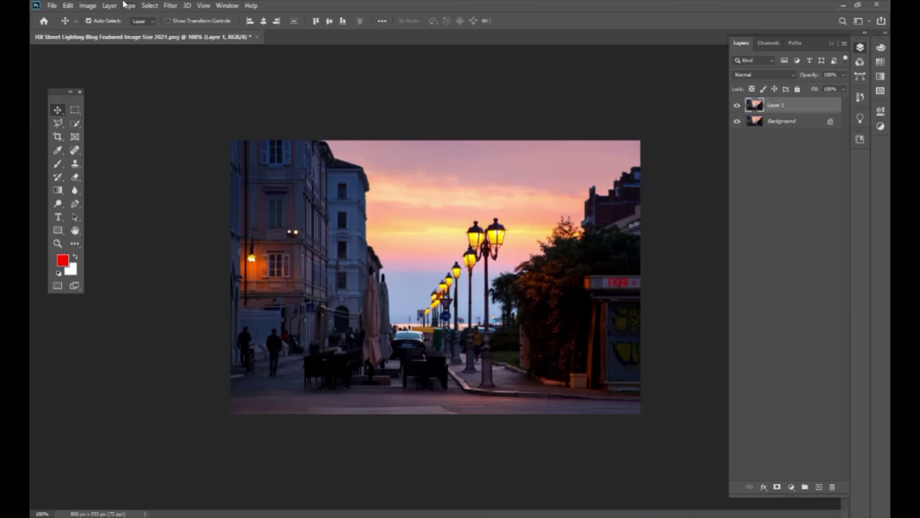
click(88, 6)
mouse_move(104, 32)
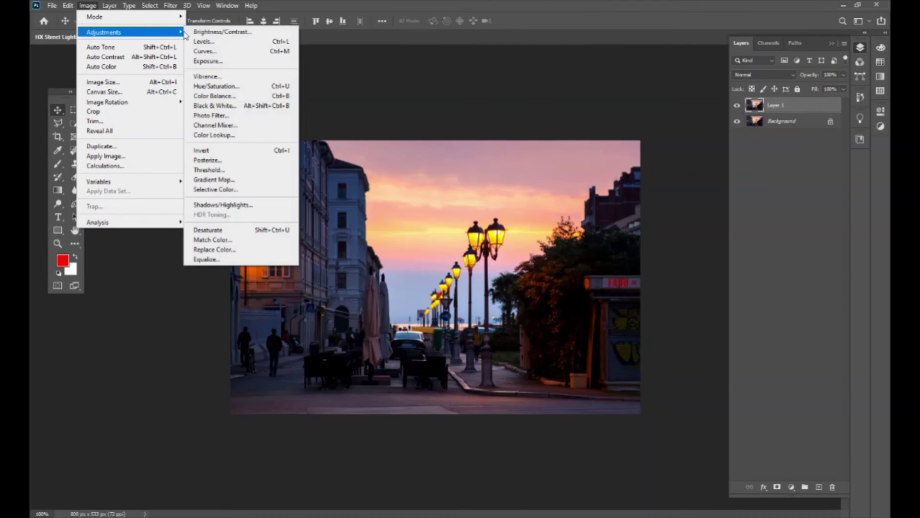
click(243, 87)
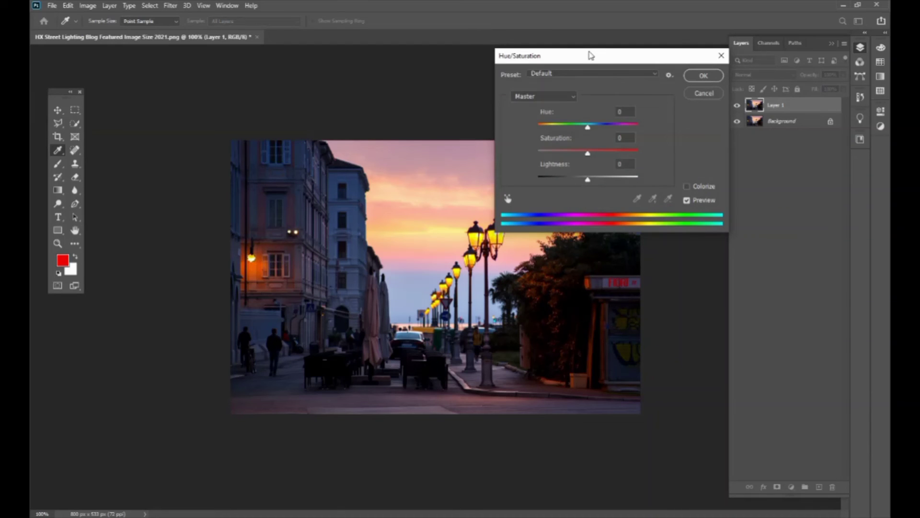
drag(605, 58, 505, 69)
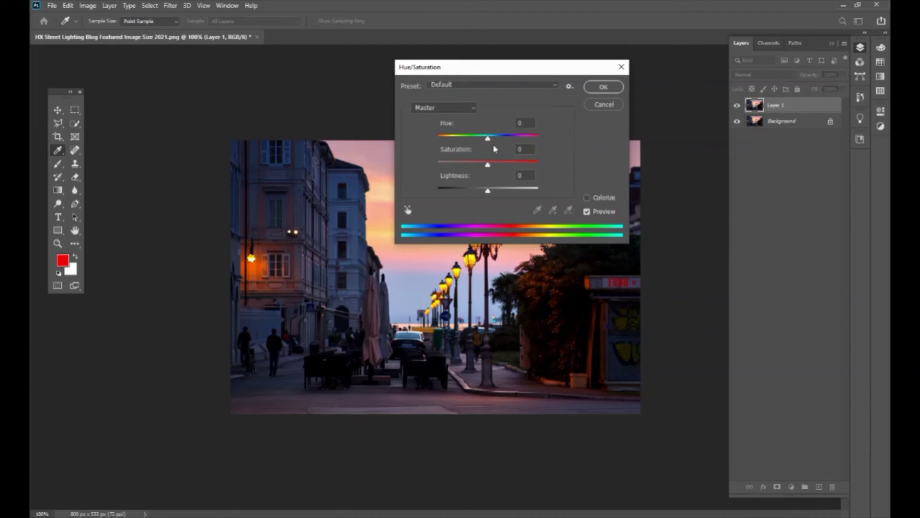
mouse_move(489, 139)
mouse_down()
mouse_move(506, 139)
mouse_move(423, 144)
mouse_move(536, 148)
mouse_move(455, 149)
mouse_move(511, 152)
mouse_up()
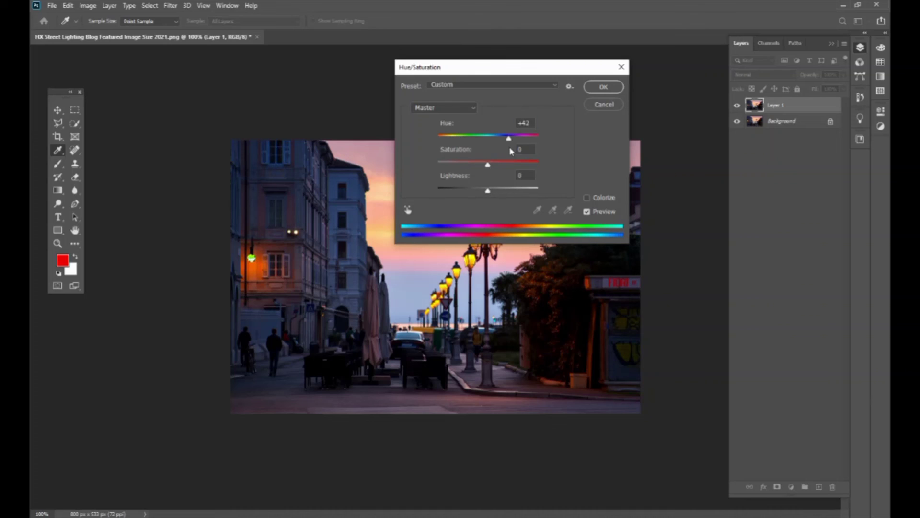
click(613, 91)
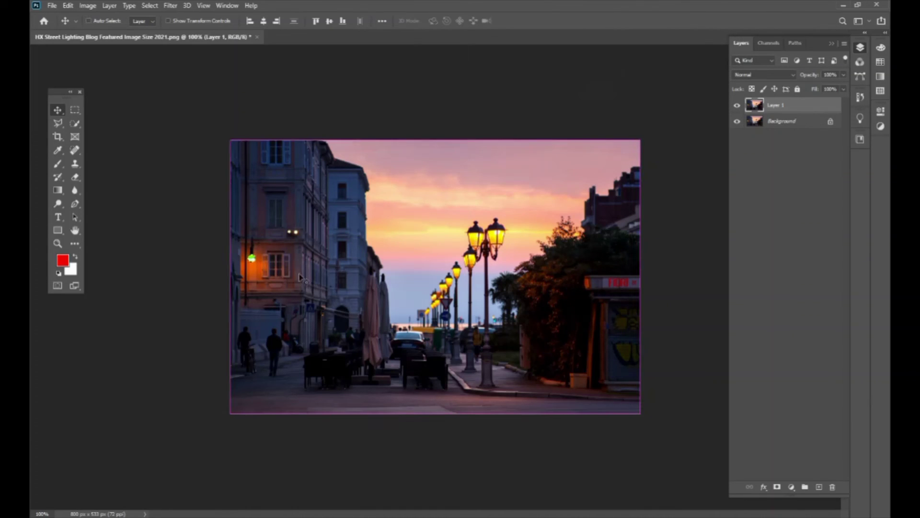
Step: Undo the +42 hue shift, delete the old adjustment layer, and add a new Hue/Saturation layer
key(ctrl)
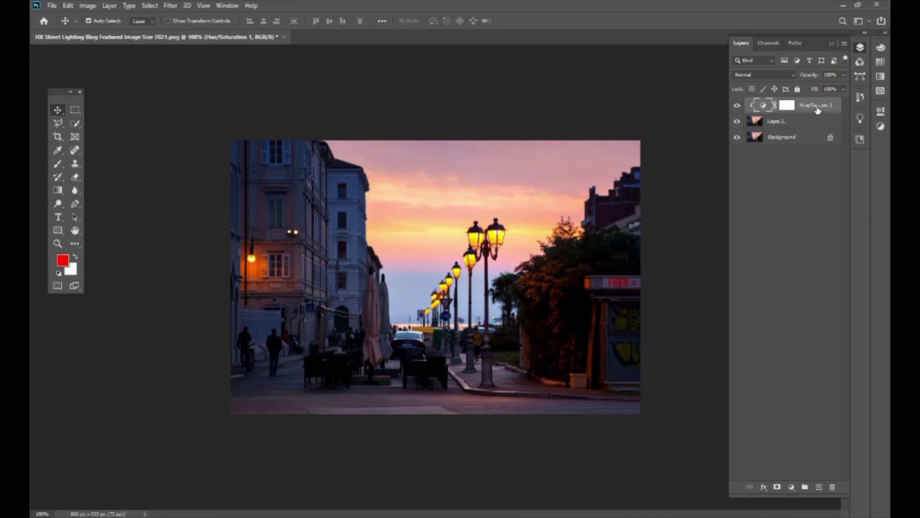
drag(817, 110, 833, 486)
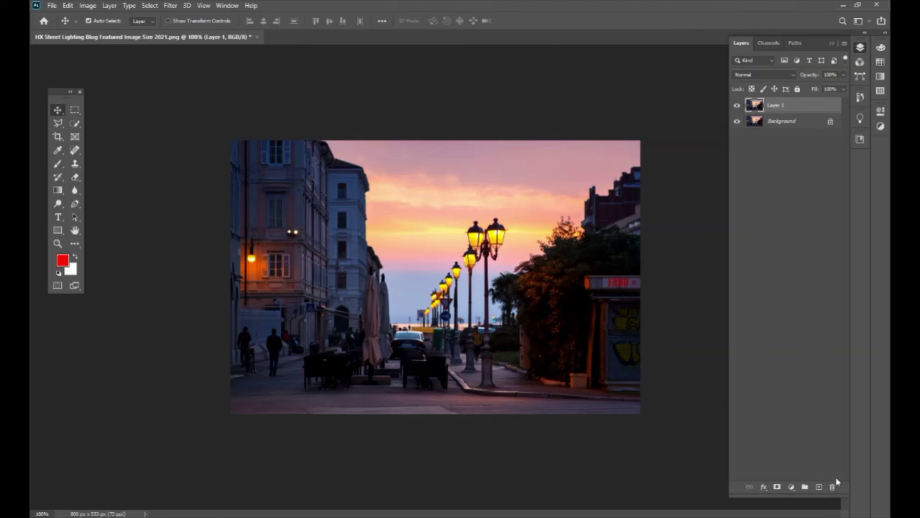
click(791, 486)
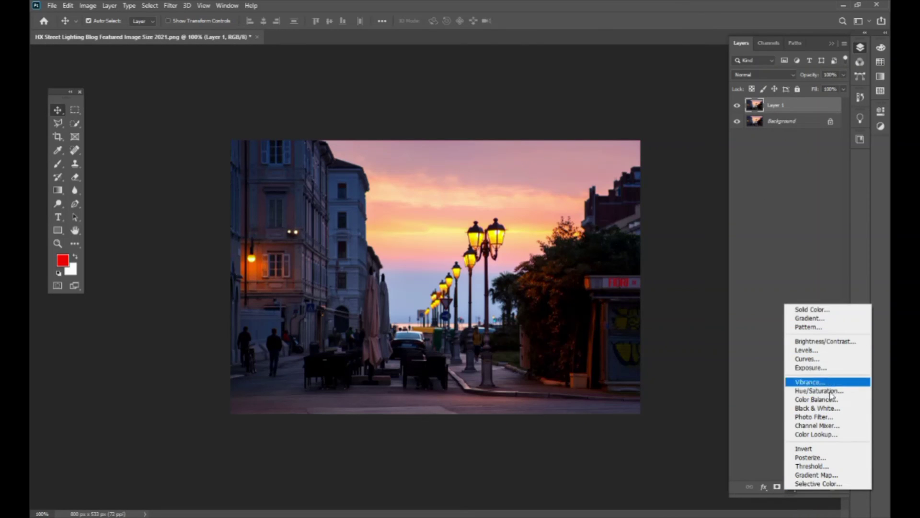
click(834, 393)
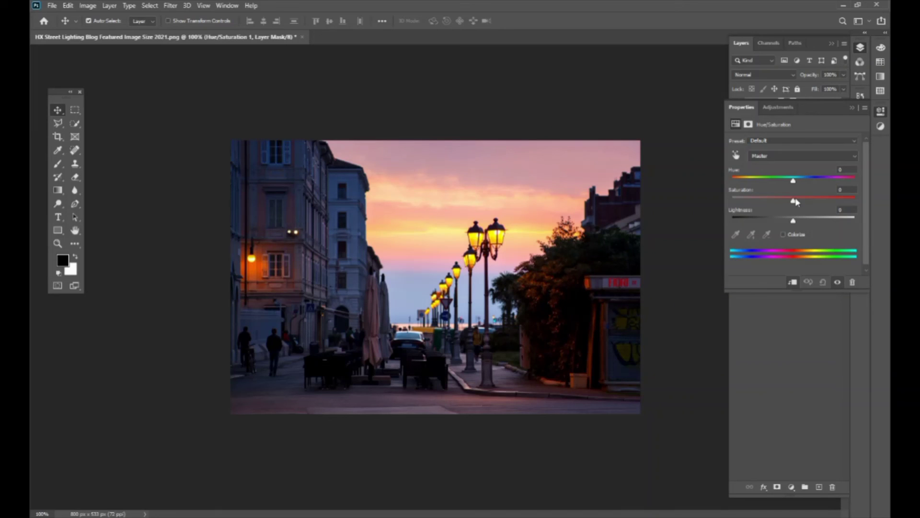
Step: Set Master saturation to -100 for a black-and-white photo, then select Layer 1
click(805, 156)
drag(794, 201, 324, 125)
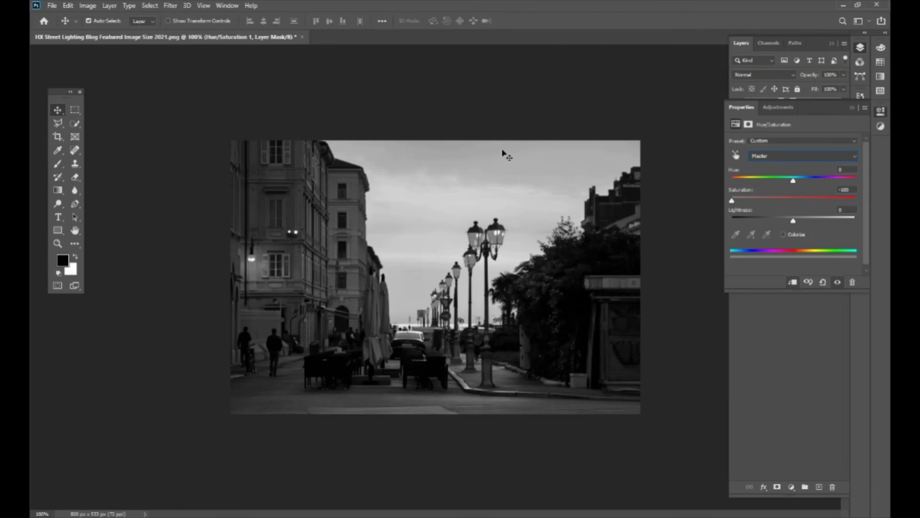
drag(733, 204, 286, 99)
click(854, 109)
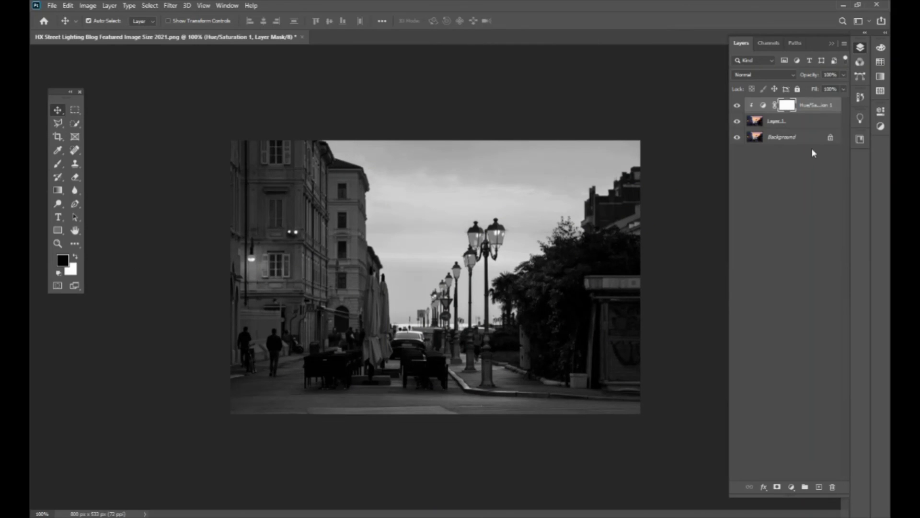
click(804, 123)
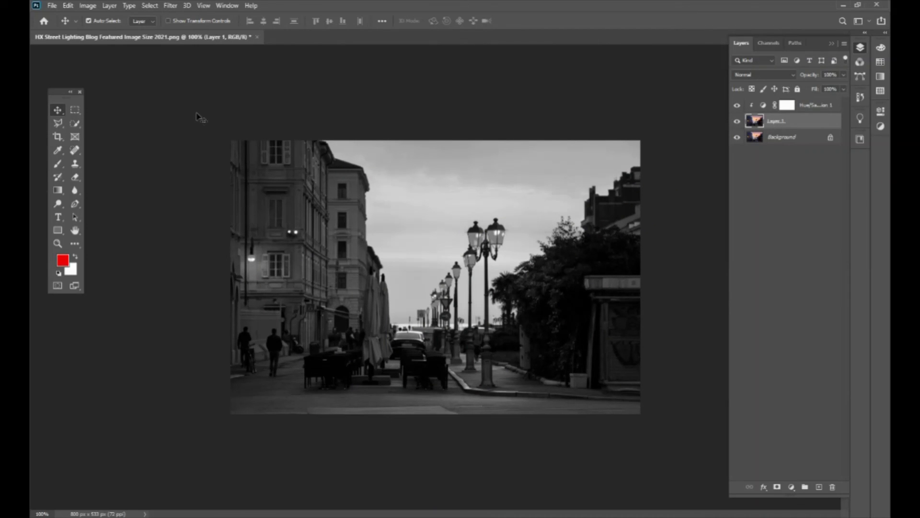